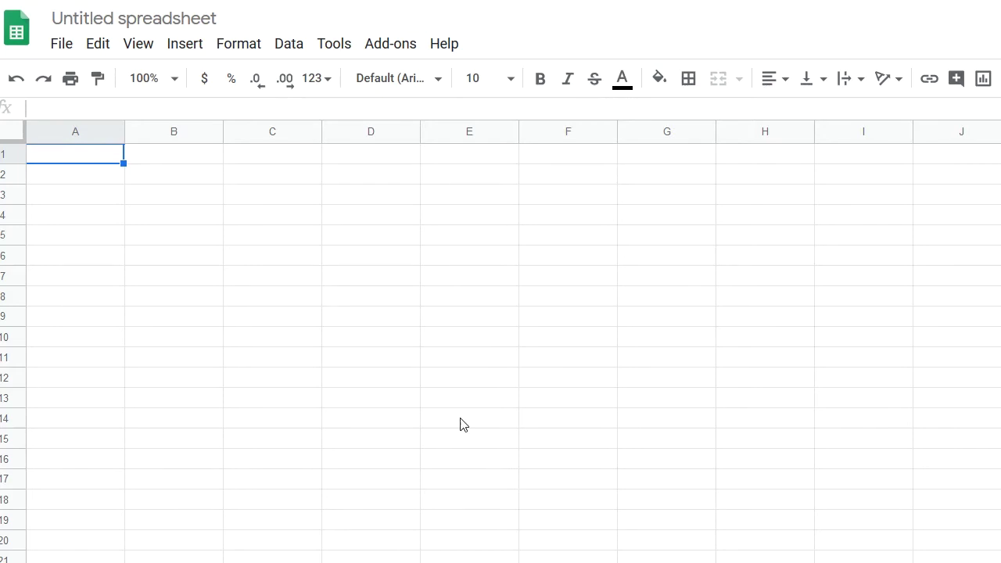
# - Rename the Untitled spreadsheet to 'Kelvin Leads' and enter 'Name' in cell A1
pyautogui.click(174, 173)
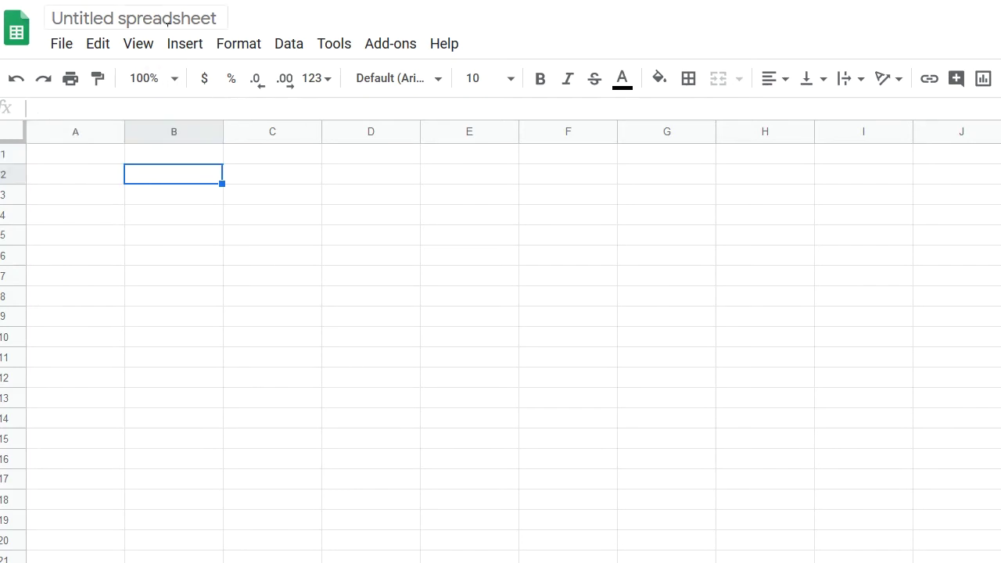
pyautogui.doubleClick(165, 24)
pyautogui.hotkey('ctrl', 'a')
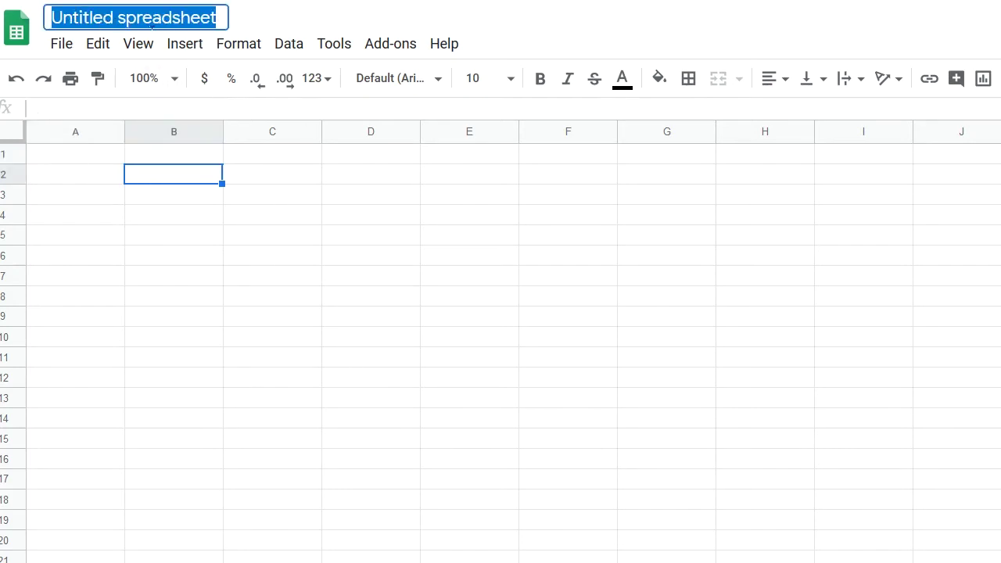
pyautogui.write('Kelvin ')
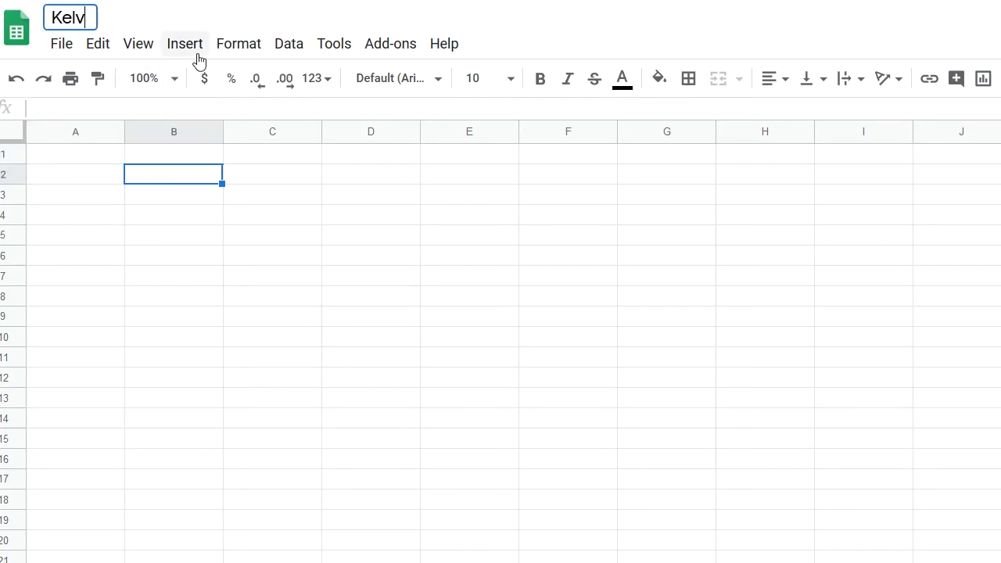
pyautogui.write('Leads')
pyautogui.click(75, 161)
pyautogui.write('Name')
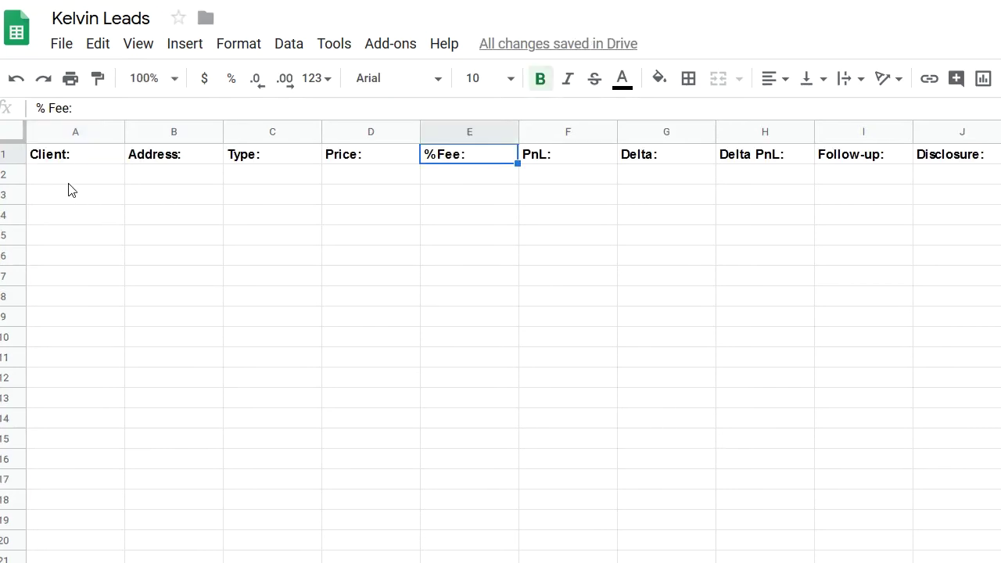
# - Check the row 1 headers from Client: to Price:, then move along row 2 to PnL:
pyautogui.click(89, 165)
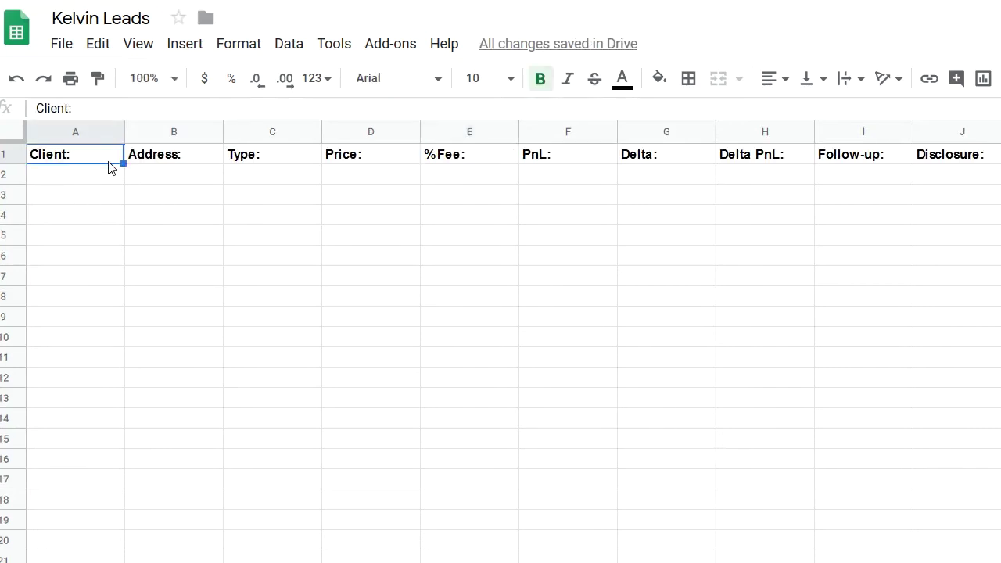
pyautogui.press('Right')
pyautogui.press('Right')
pyautogui.press('Right')
pyautogui.press('Right')
pyautogui.press('Right')
pyautogui.press('Right')
pyautogui.press('Right')
pyautogui.press('Right')
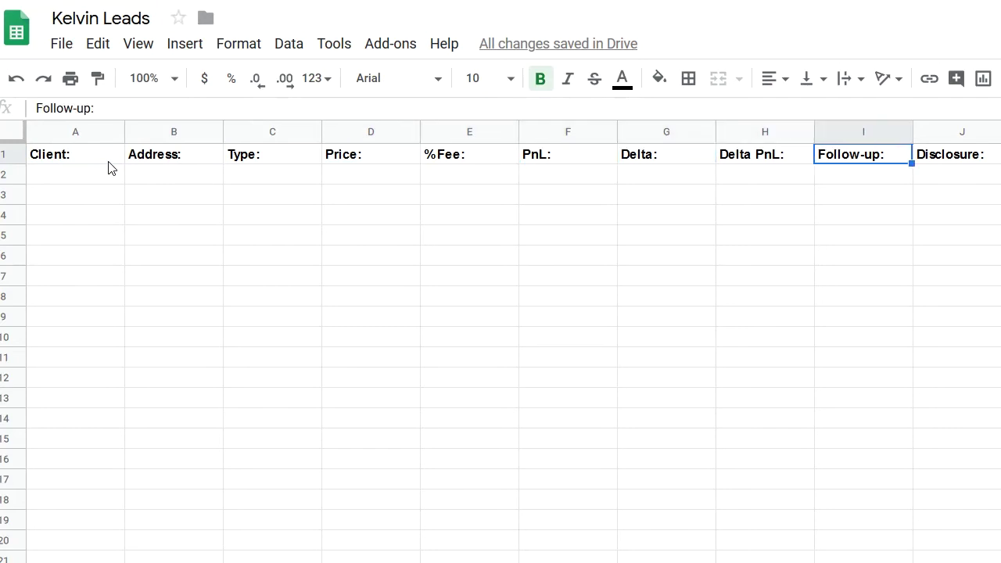
pyautogui.press('Right')
pyautogui.press('Right')
pyautogui.press('Left')
pyautogui.press('Left')
pyautogui.press('Left')
pyautogui.press('Left')
pyautogui.press('Left')
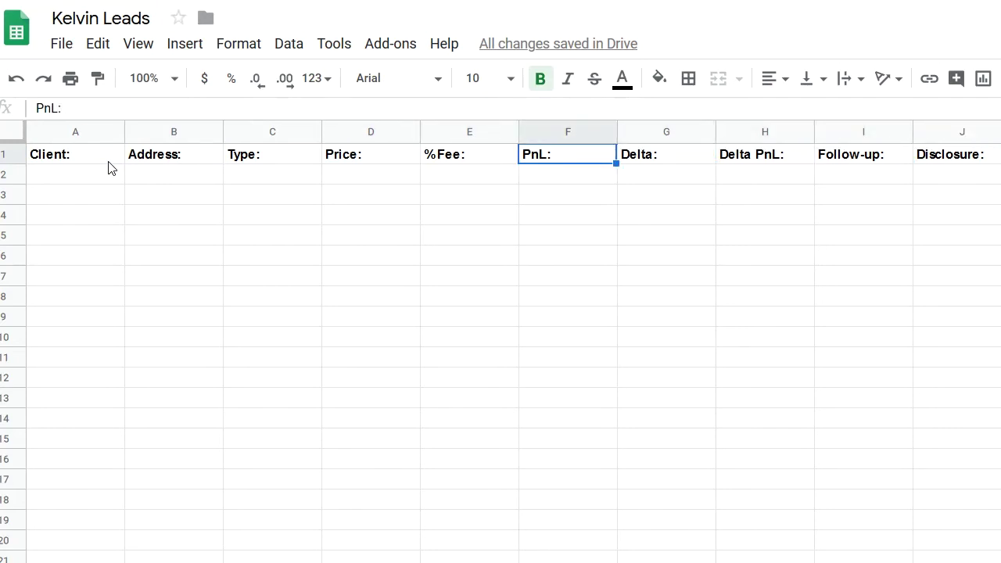
pyautogui.press('Left')
pyautogui.press('Left')
pyautogui.press('Left')
pyautogui.press('Left')
pyautogui.press('Left')
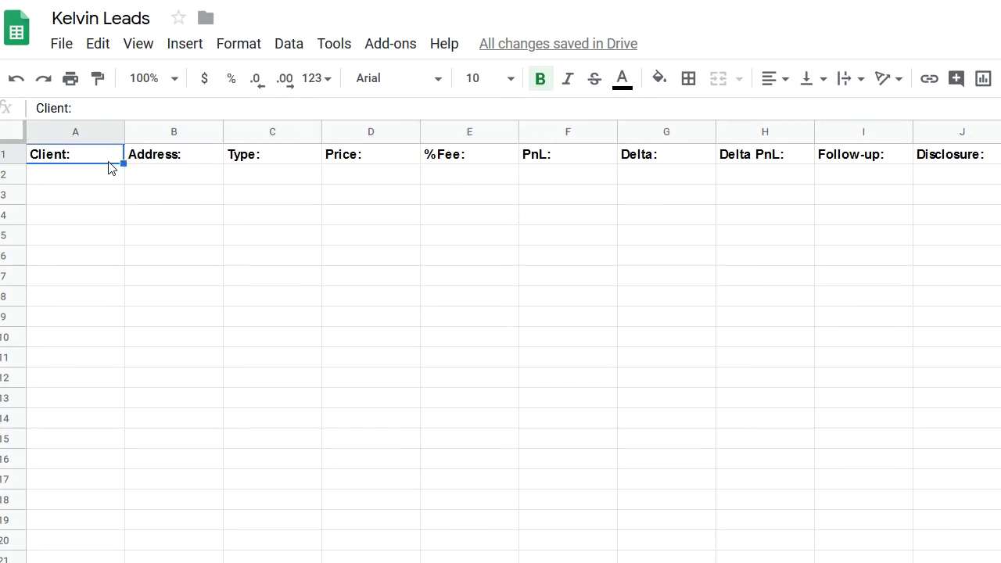
pyautogui.press('Right')
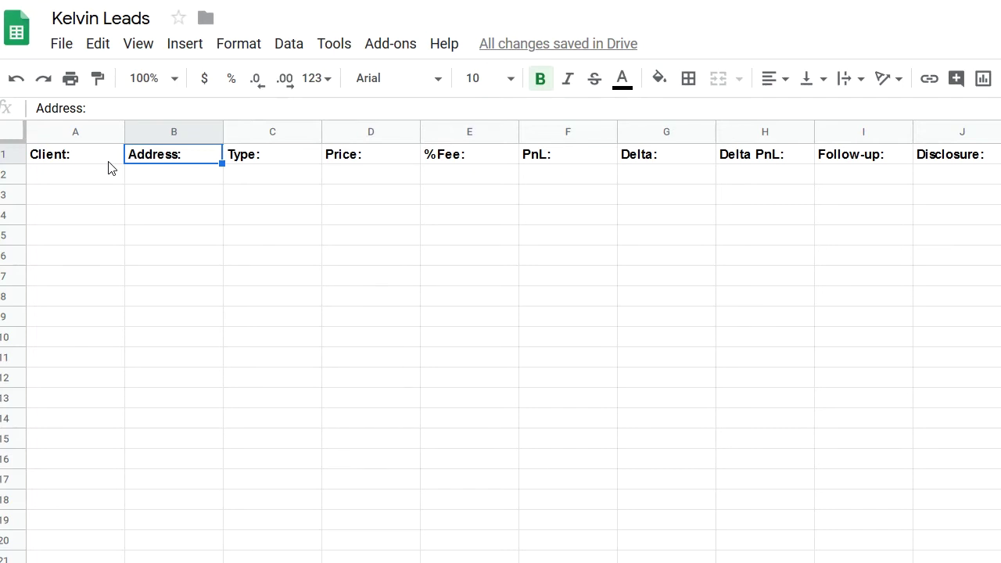
pyautogui.press('Right')
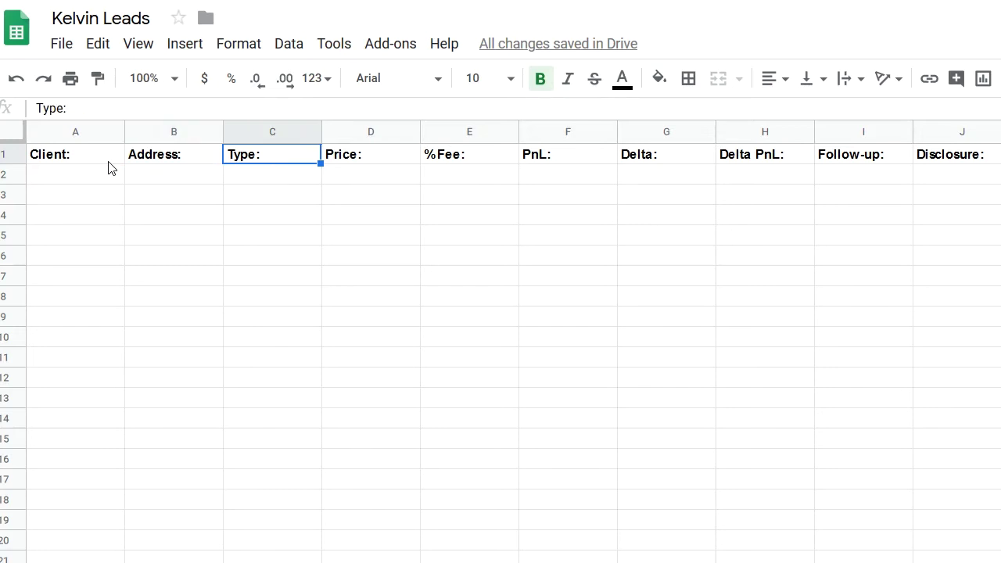
pyautogui.press('Right')
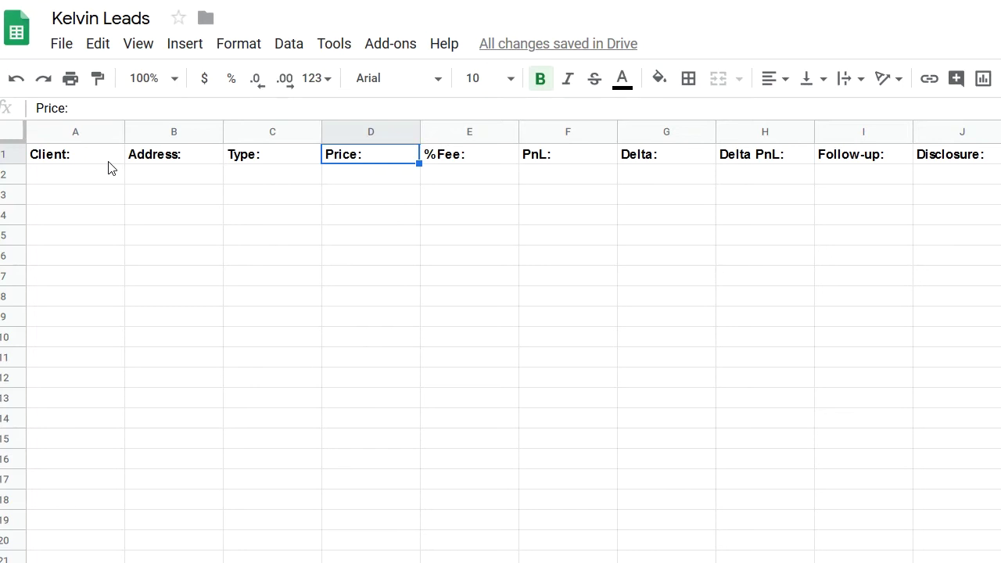
pyautogui.press('Down')
pyautogui.press('Right')
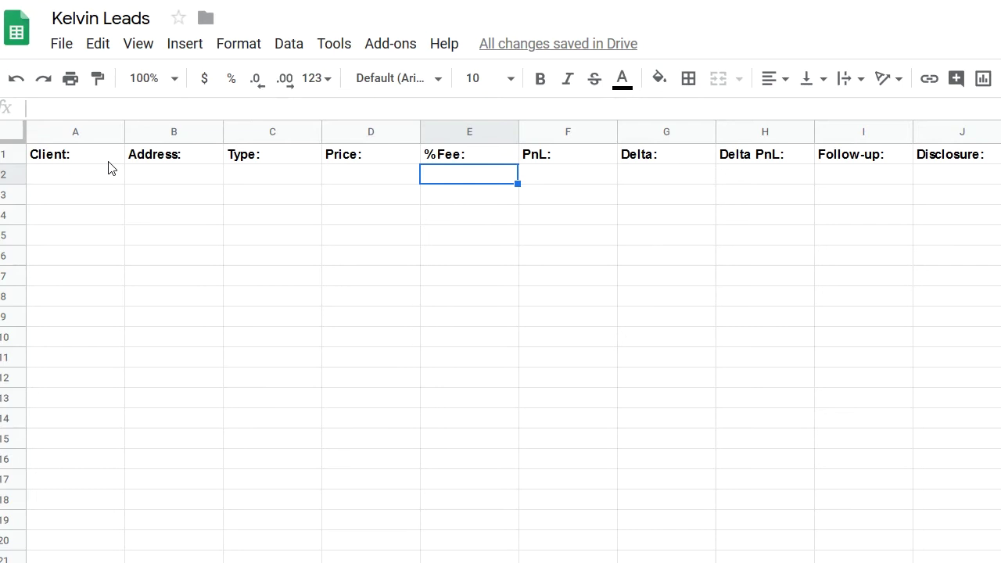
pyautogui.press('Right')
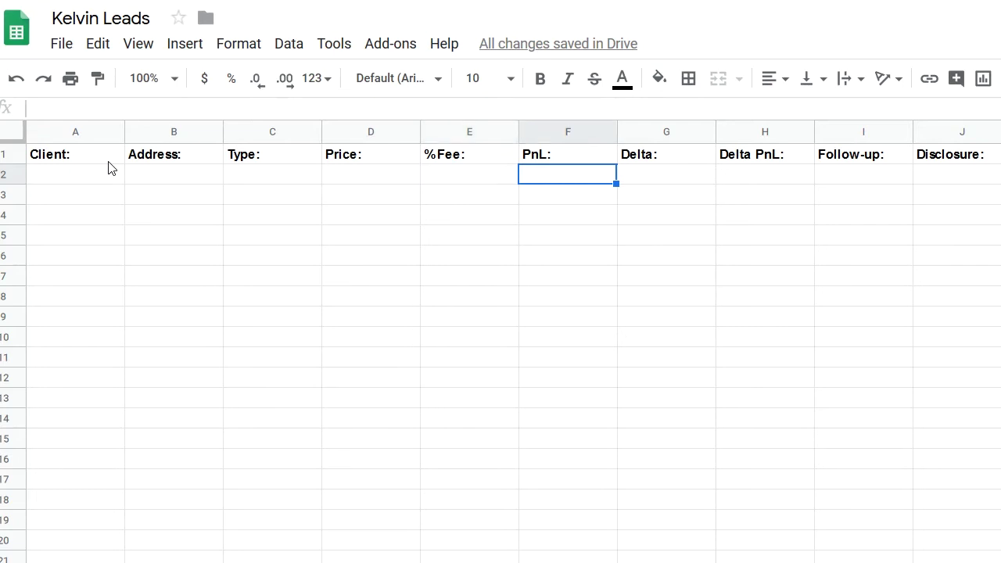
# - Check the Delta: and PnL: headers by moving between row 2 and row 1
pyautogui.press('Left')
pyautogui.press('Left')
pyautogui.press('Right')
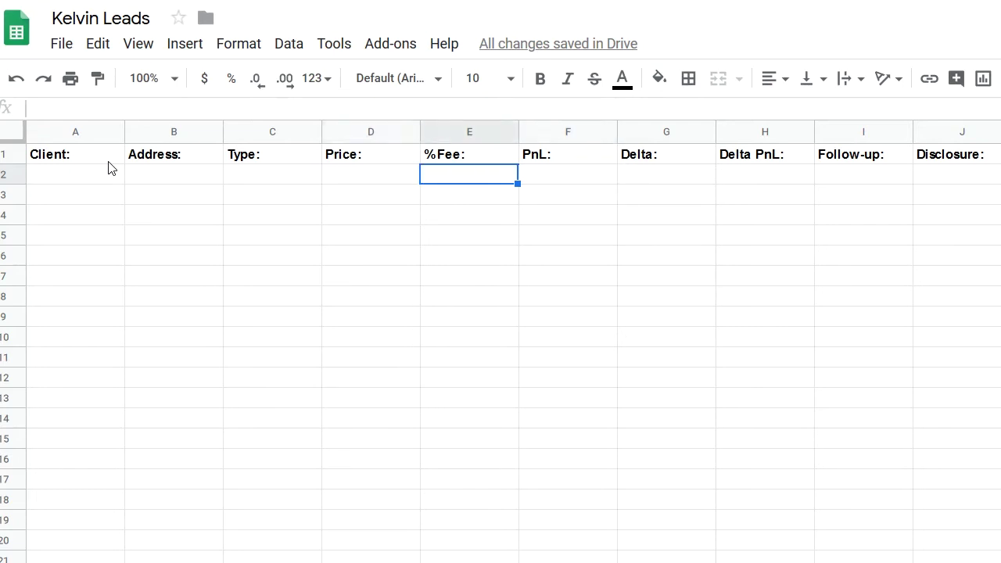
pyautogui.press('Right')
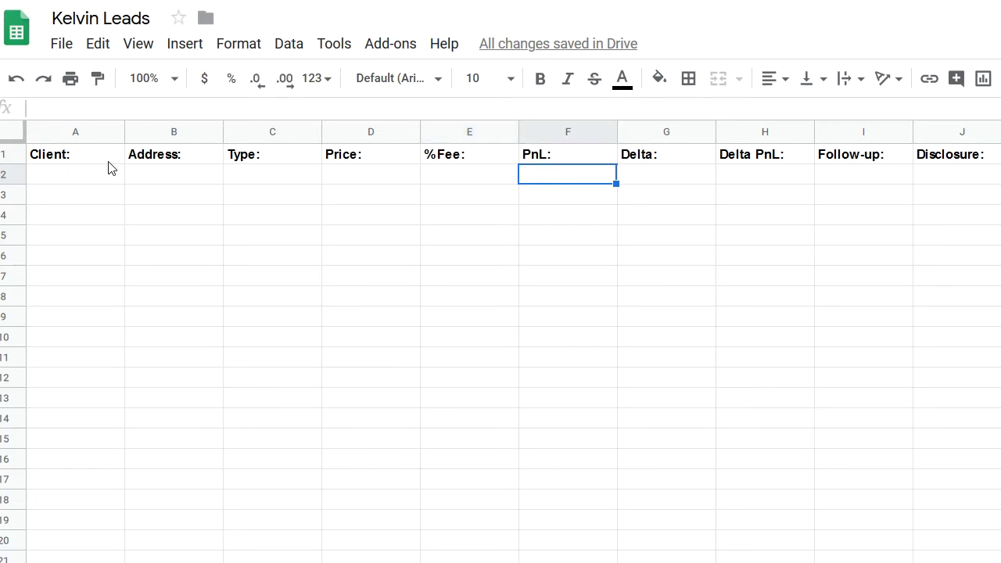
pyautogui.press('Right')
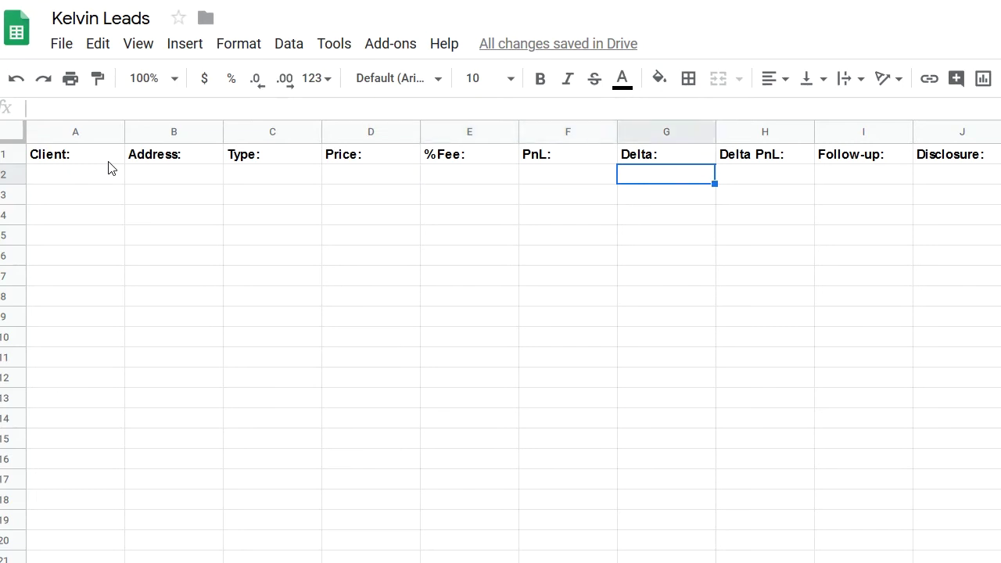
pyautogui.press('Left')
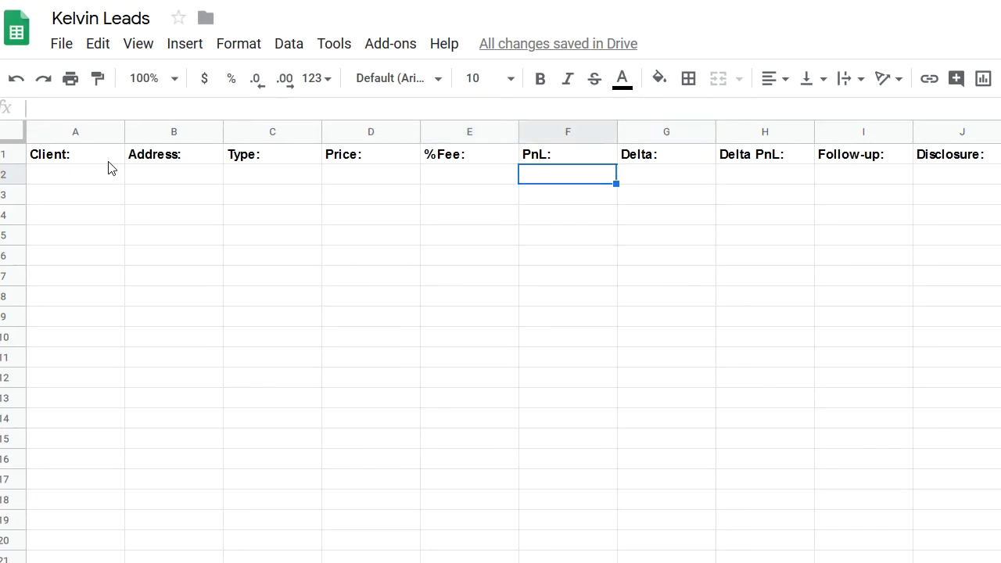
pyautogui.press('Right')
pyautogui.press('Up')
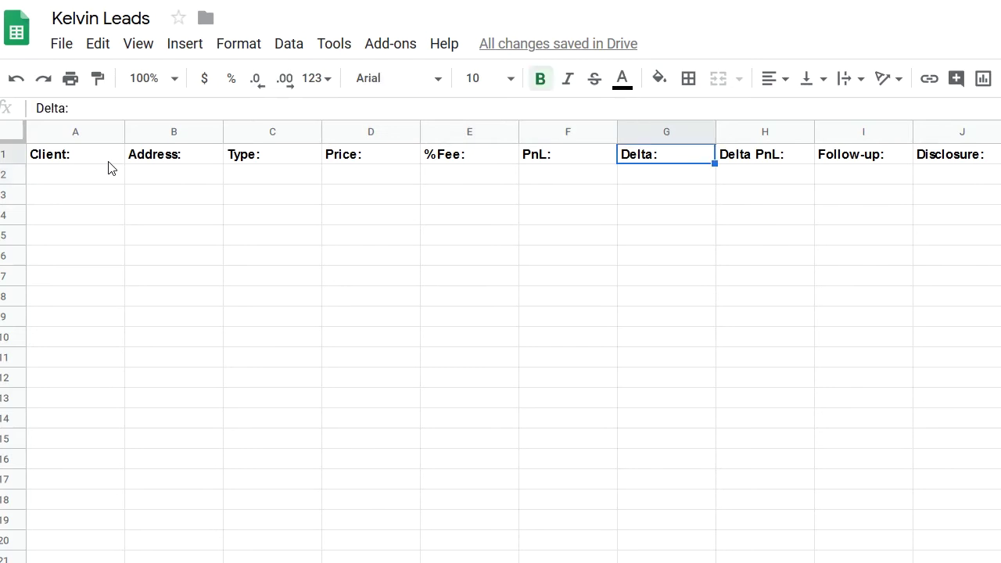
pyautogui.press('Down')
pyautogui.press('Left')
pyautogui.press('Up')
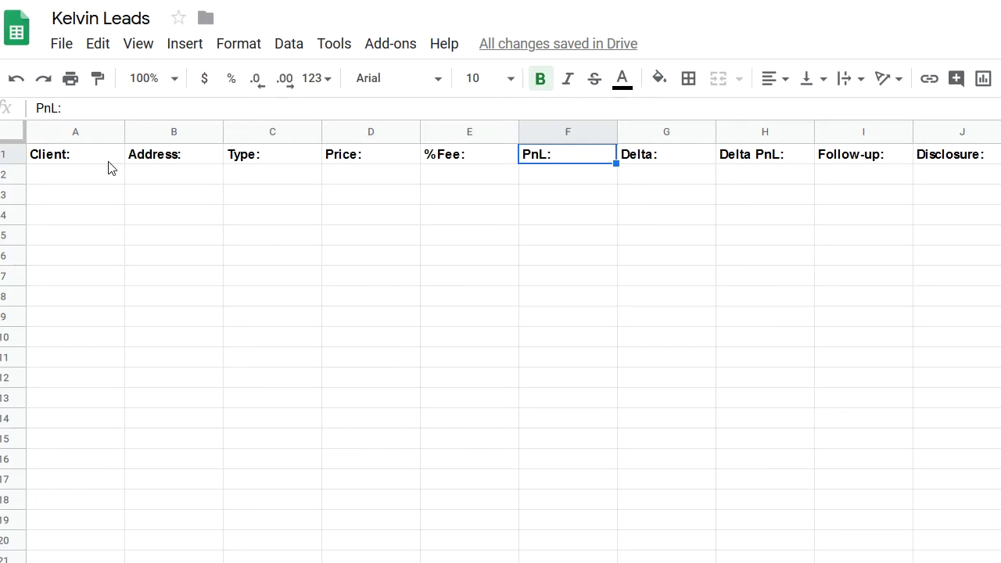
# - Check the Delta PnL: header, then move along row 2 to the Disclosure: column
pyautogui.press('Down')
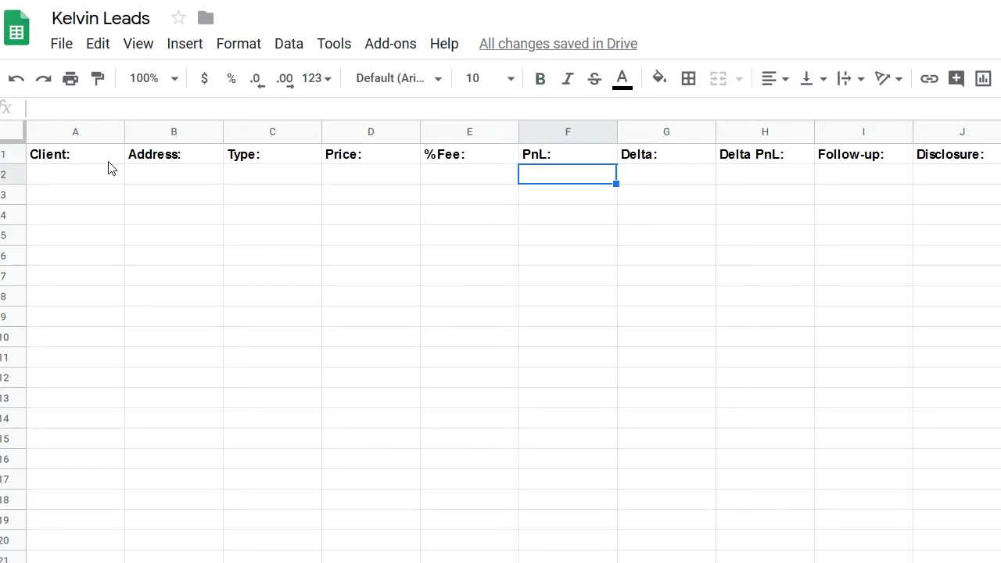
pyautogui.press('Right')
pyautogui.press('Right')
pyautogui.press('Up')
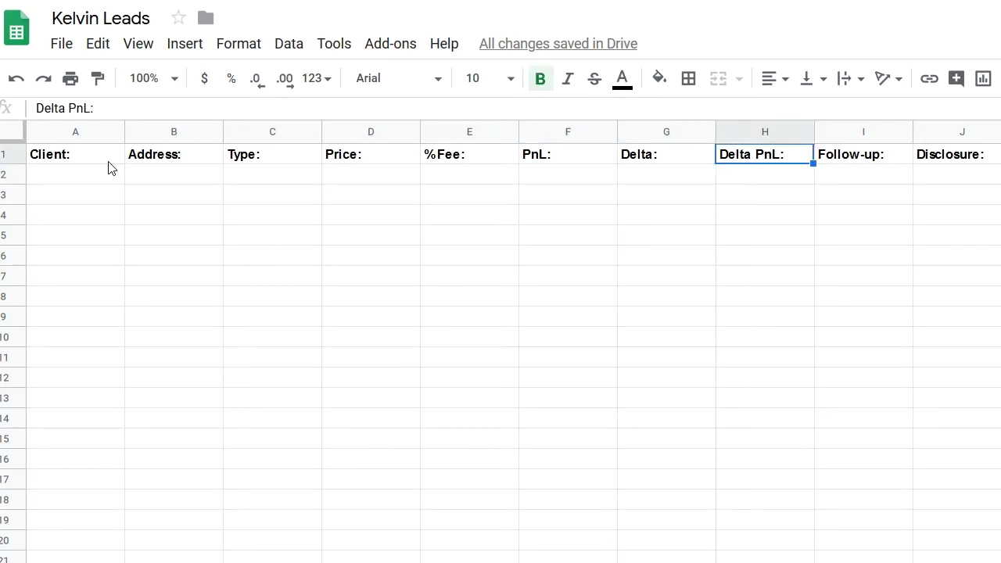
pyautogui.press('Down')
pyautogui.press('Left')
pyautogui.press('Left')
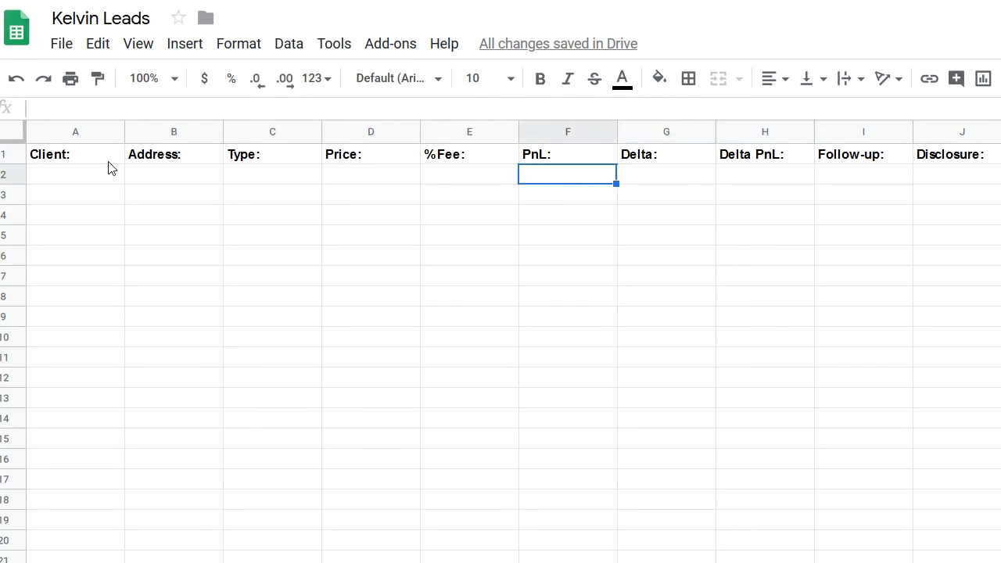
pyautogui.press('Right')
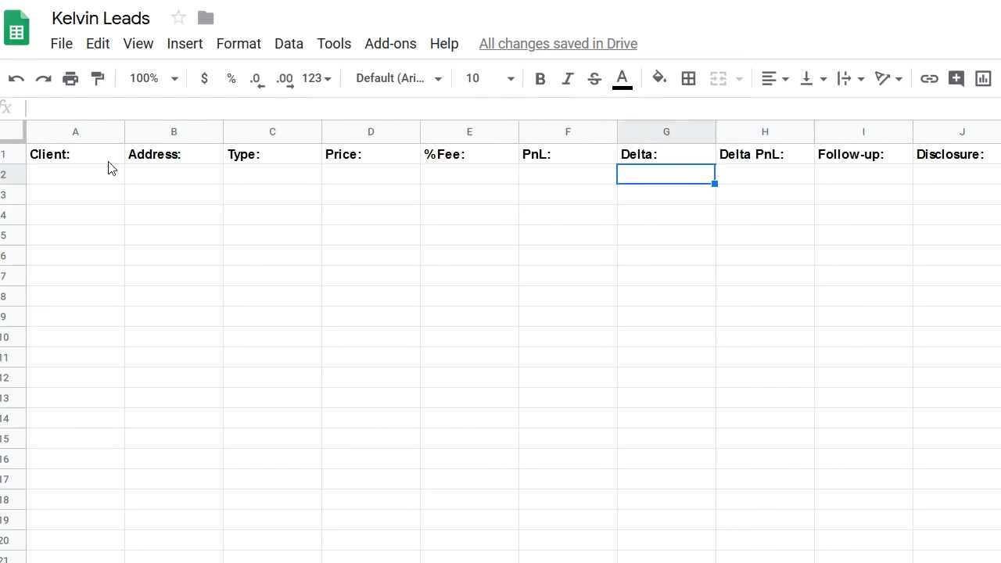
pyautogui.press('Right')
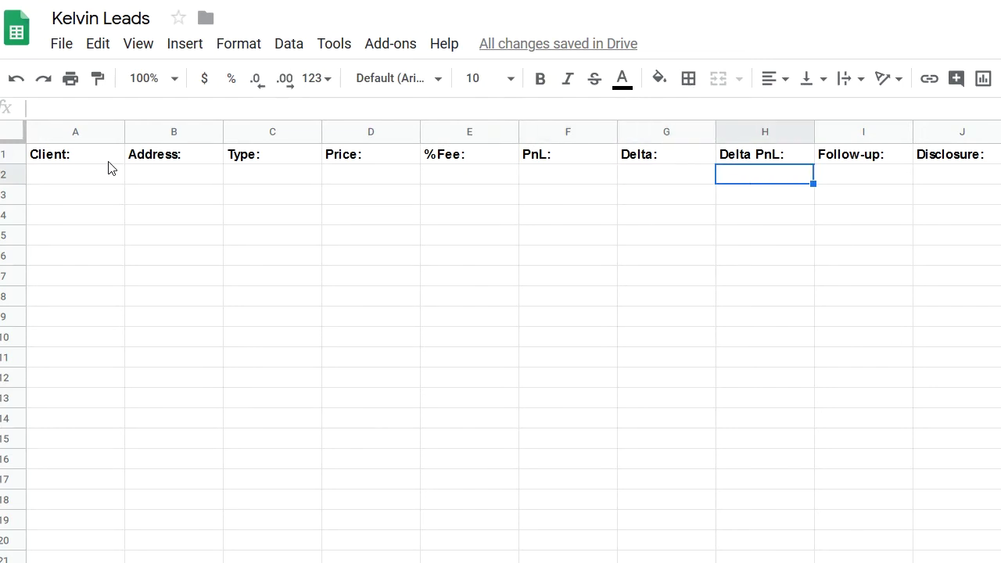
pyautogui.press('Right')
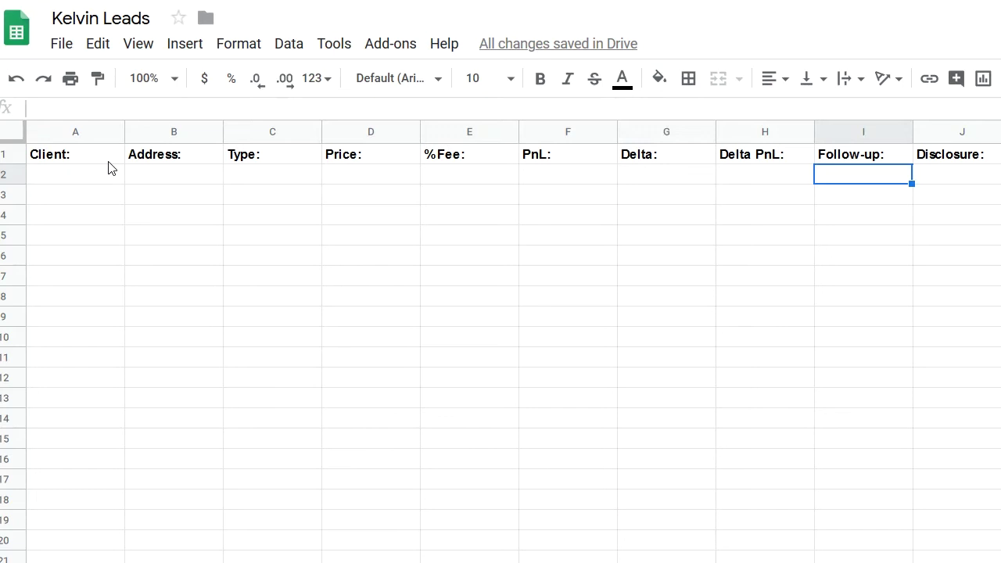
pyautogui.press('Right')
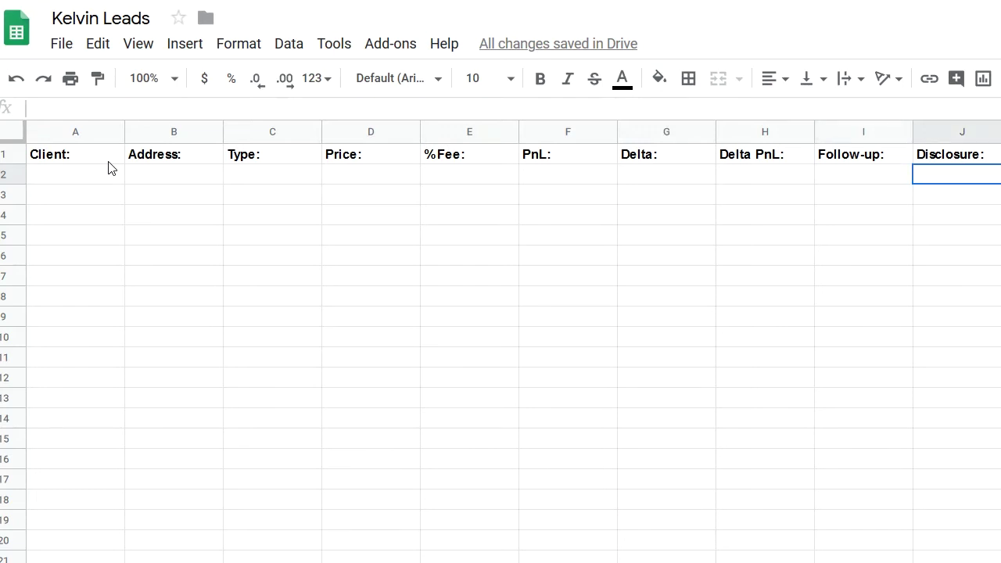
# - Try Y, N and S in Disclosure cell J2, then leave it empty
pyautogui.write('Y')
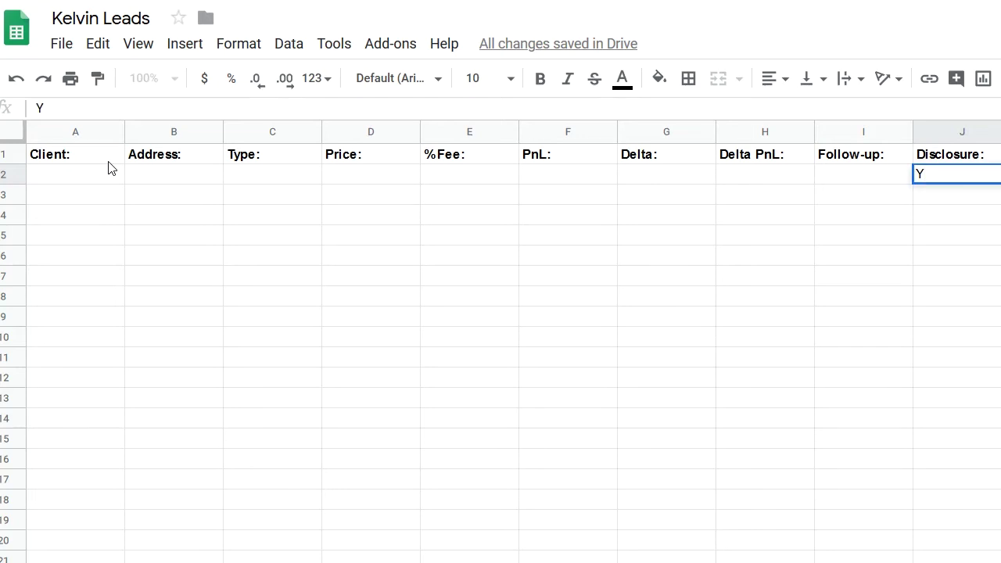
pyautogui.press('BackSpace')
pyautogui.write('N')
pyautogui.press('BackSpace')
pyautogui.write('S')
pyautogui.press('BackSpace')
pyautogui.press('Return')
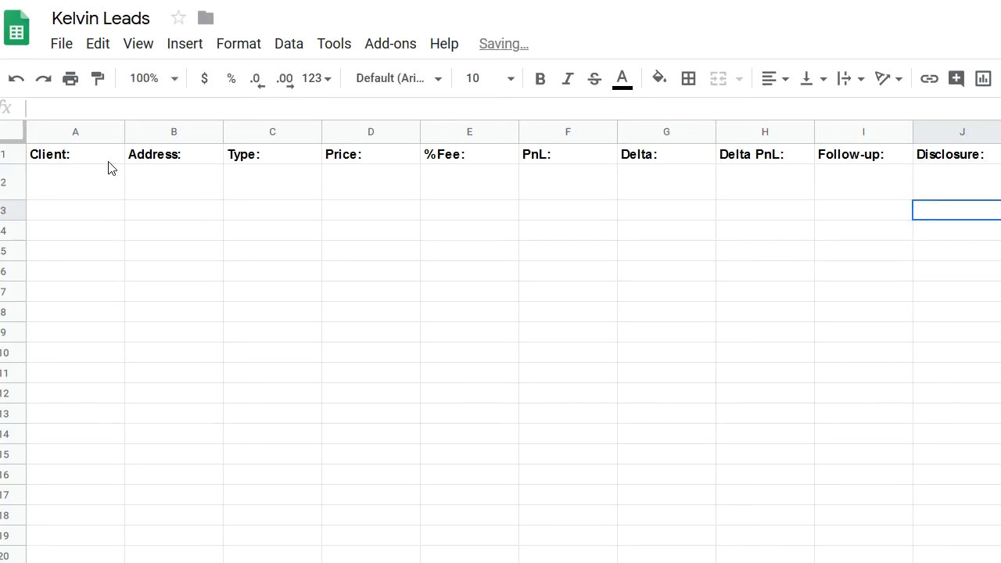
pyautogui.press('Up')
pyautogui.press('Delete')
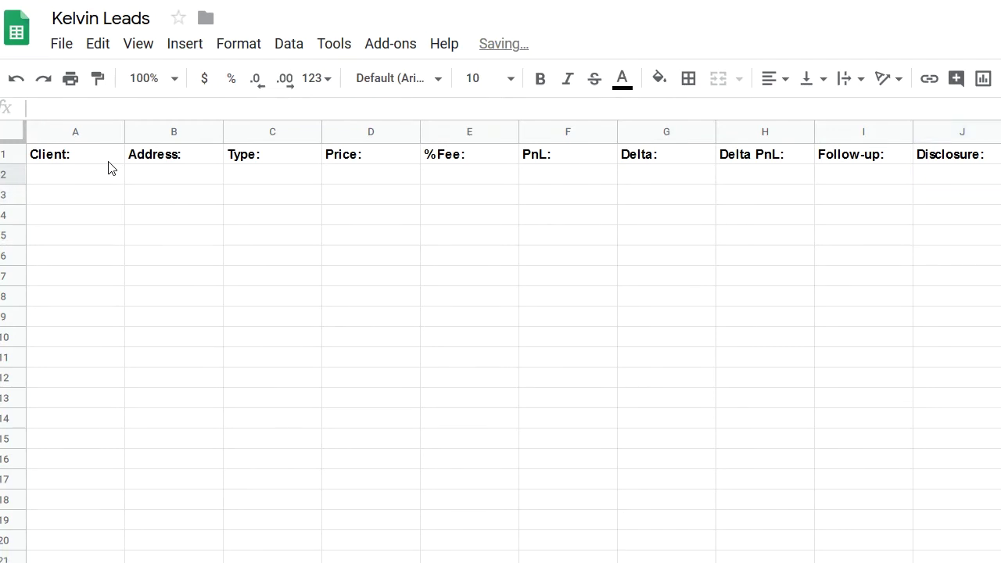
pyautogui.press('Right')
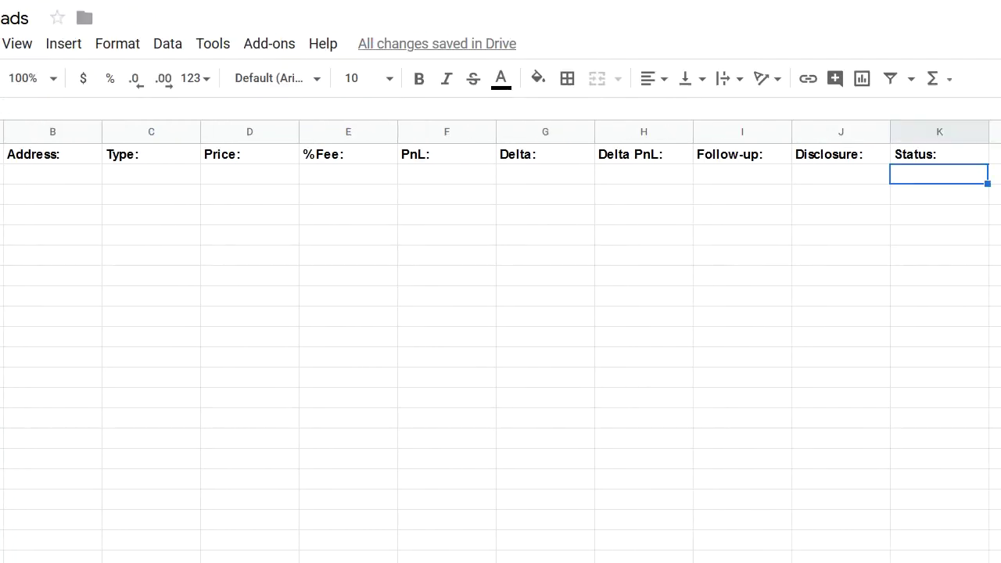
pyautogui.click(944, 216)
pyautogui.press('Up')
pyautogui.press('Up')
pyautogui.press('Up')
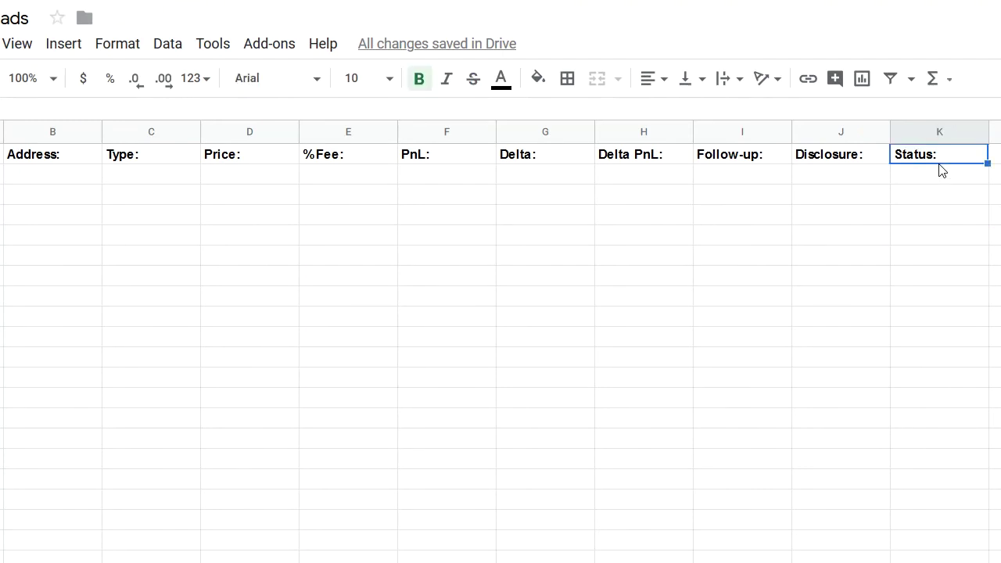
pyautogui.click(934, 172)
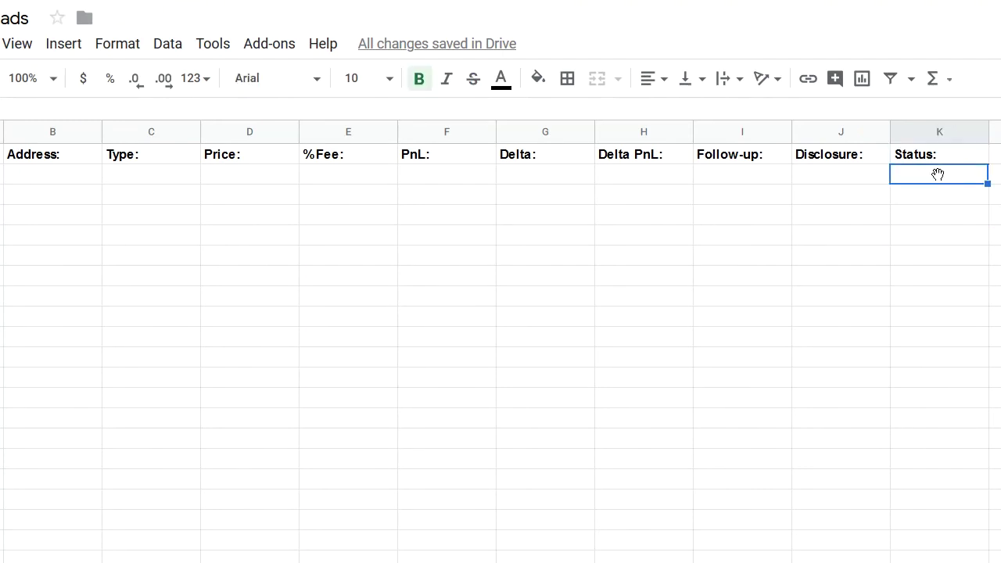
pyautogui.press('Up')
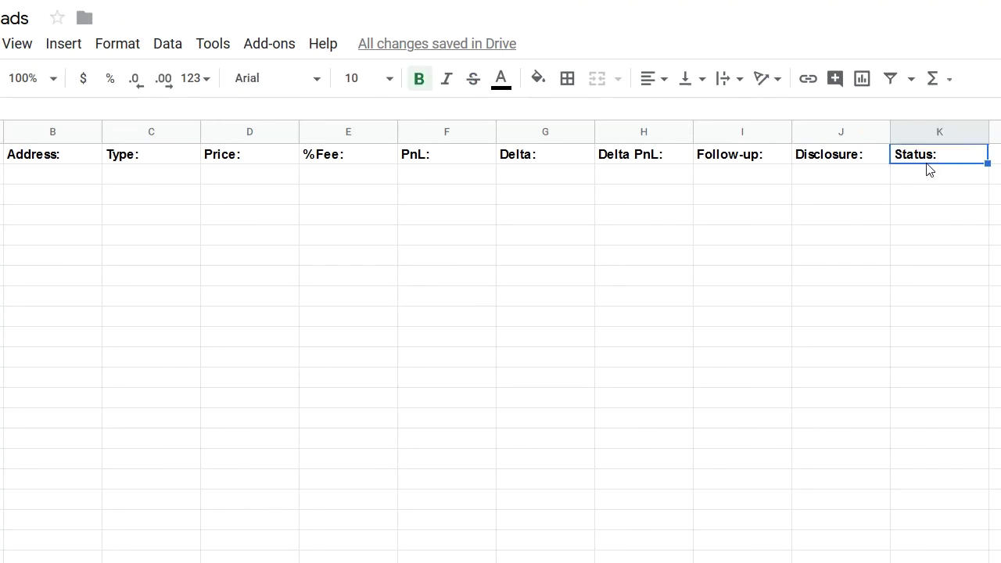
pyautogui.click(937, 174)
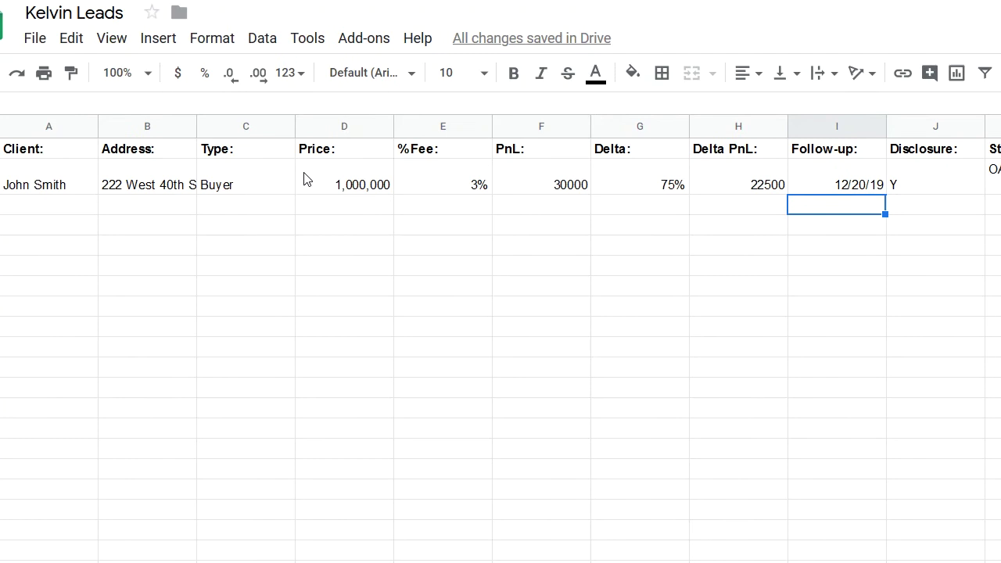
# - Top-align the first client's row 2 and shrink it back to normal height
pyautogui.click(304, 179)
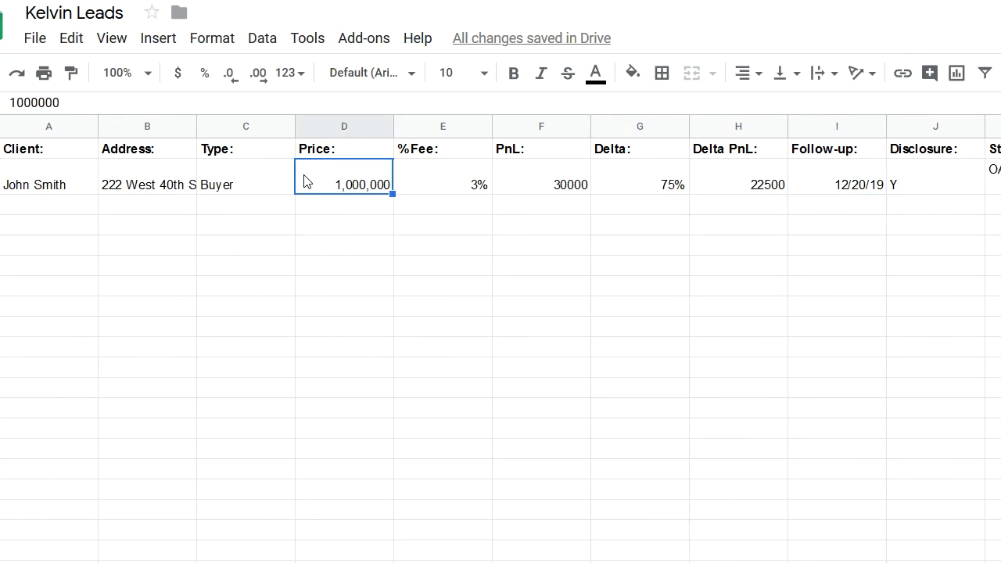
pyautogui.hotkey('shift', 'space')
pyautogui.click(225, 41)
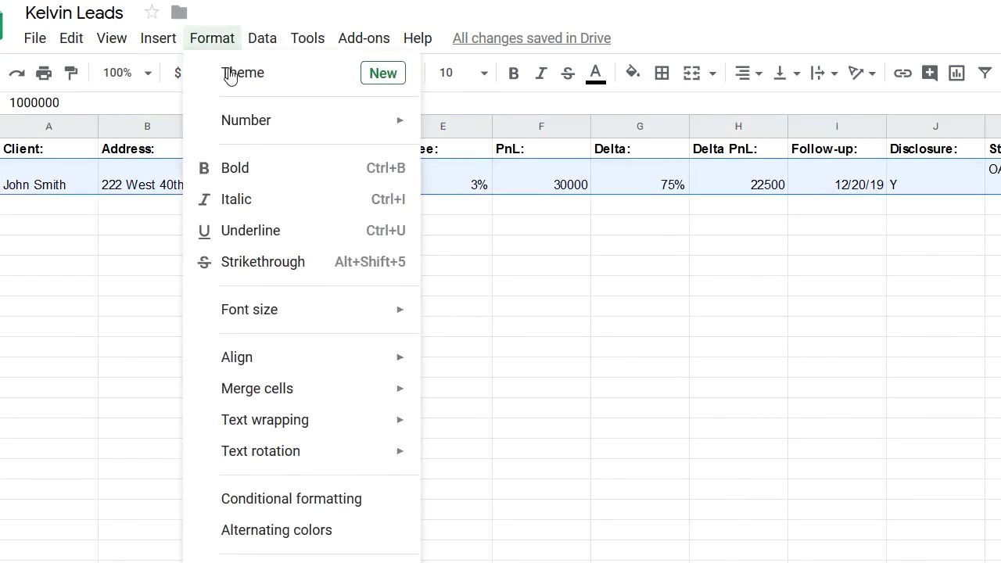
pyautogui.moveTo(301, 361)
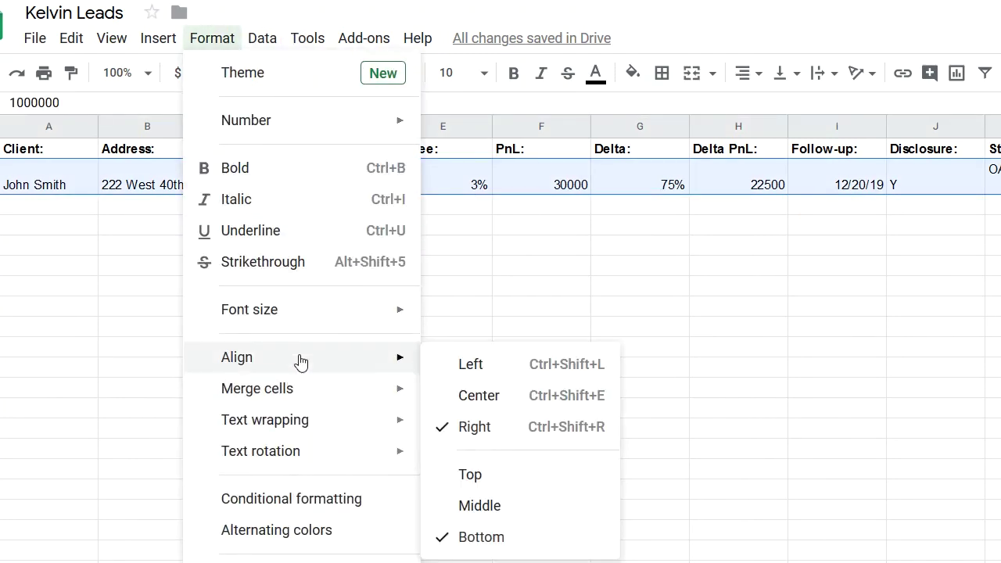
pyautogui.click(509, 476)
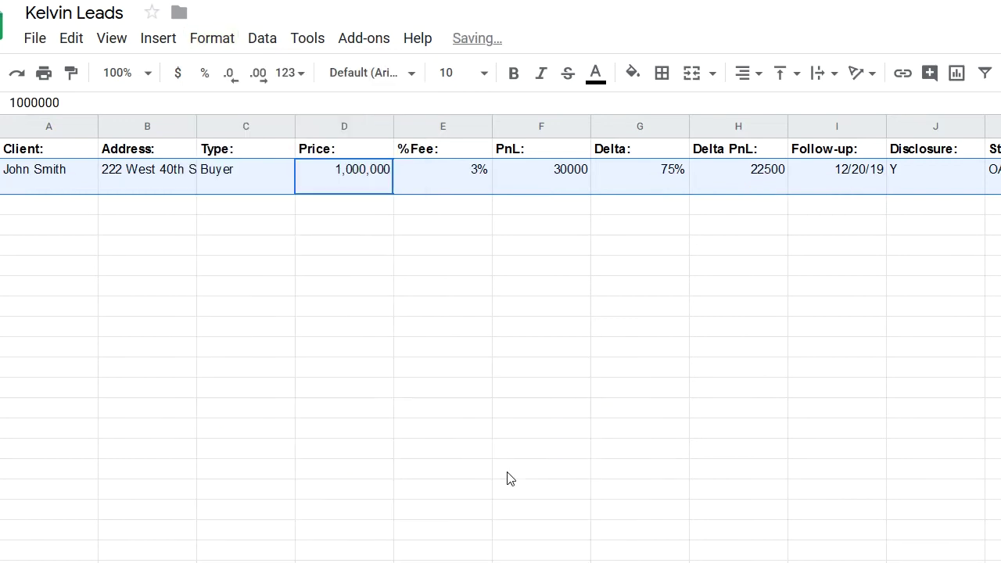
pyautogui.click(443, 306)
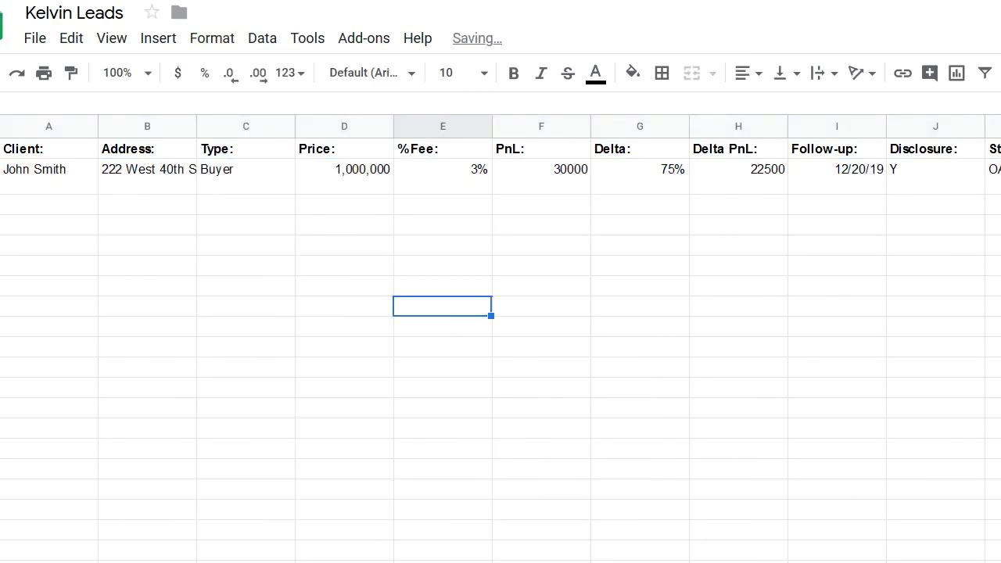
pyautogui.click(308, 226)
pyautogui.click(25, 187)
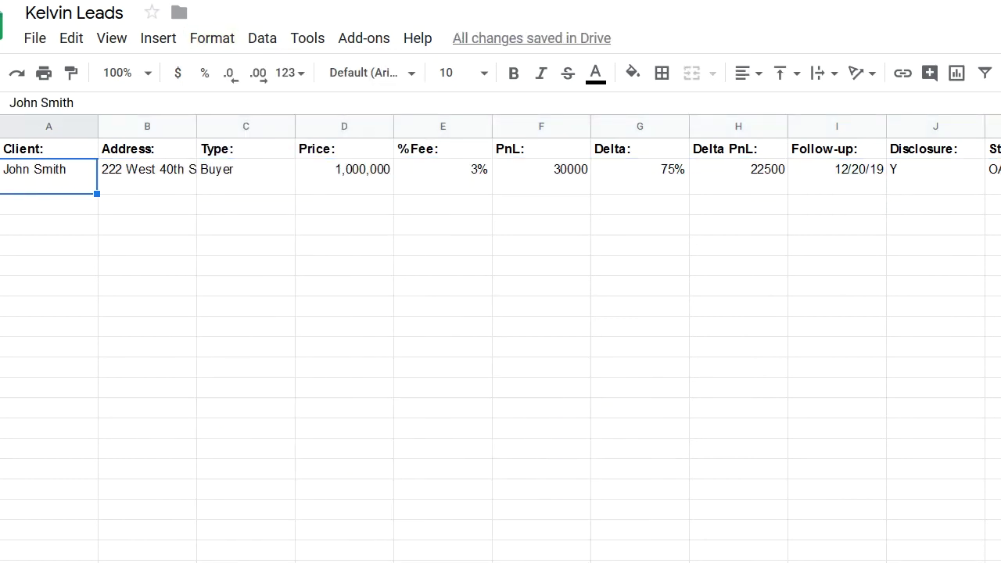
pyautogui.moveTo(0, 194); pyautogui.dragTo(0, 181)
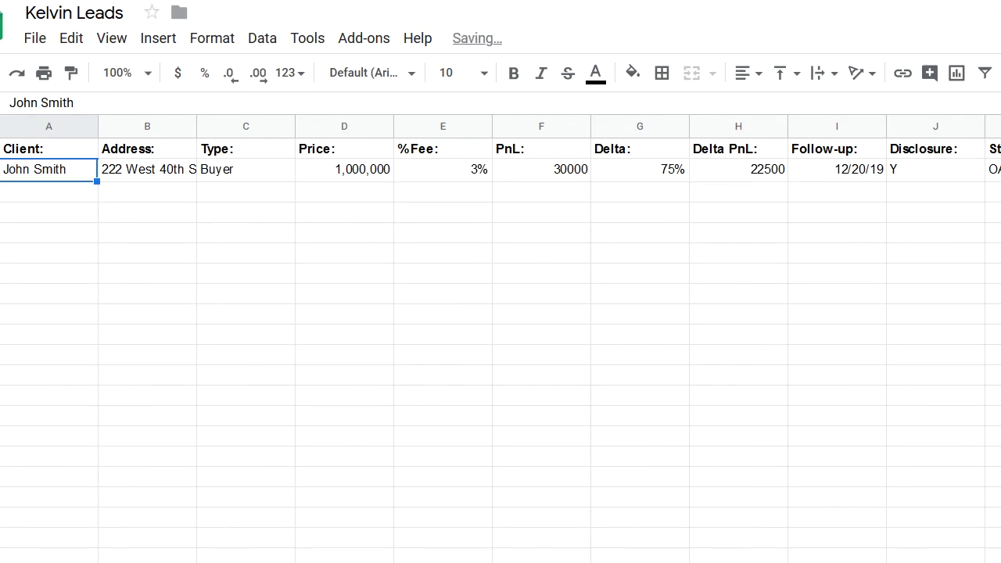
# - Left-align every value in the first client's row
pyautogui.press('Right')
pyautogui.press('Right')
pyautogui.press('Right')
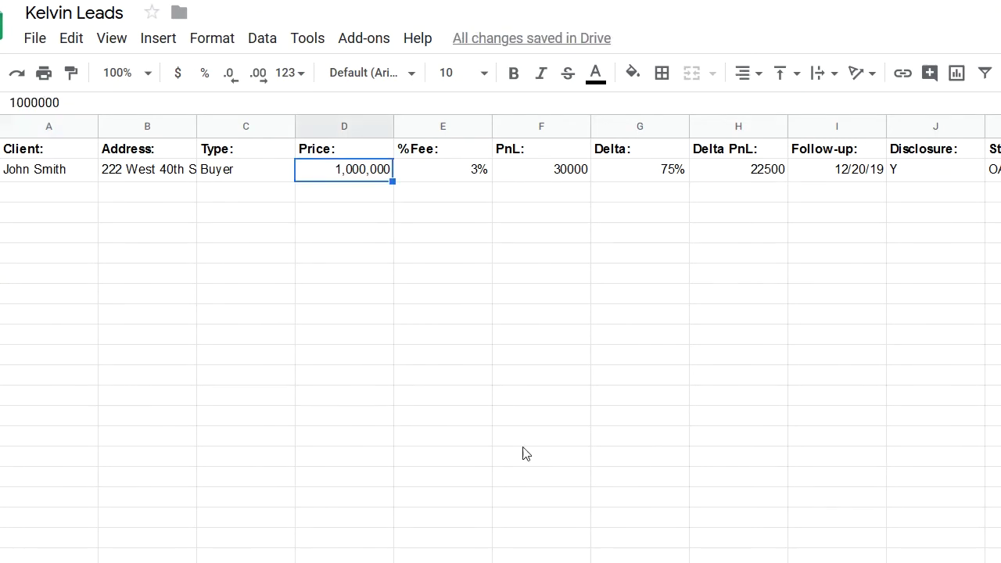
pyautogui.hotkey('shift', 'space')
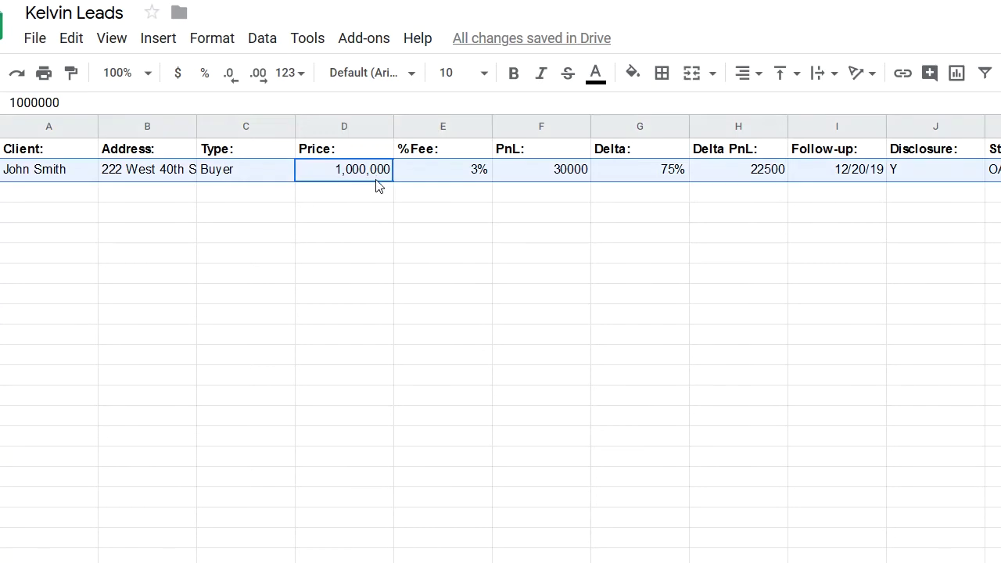
pyautogui.click(212, 39)
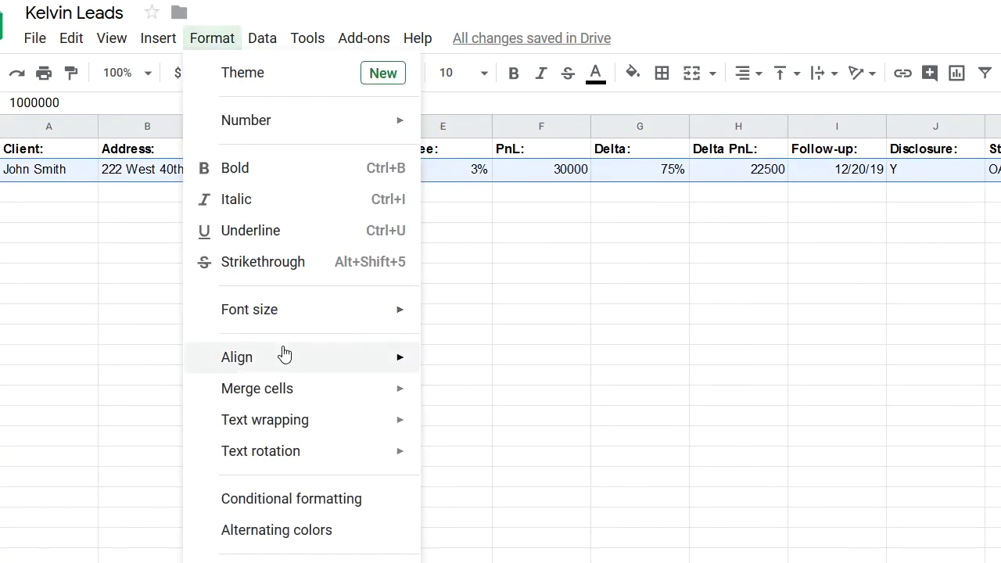
pyautogui.moveTo(317, 362)
pyautogui.click(476, 364)
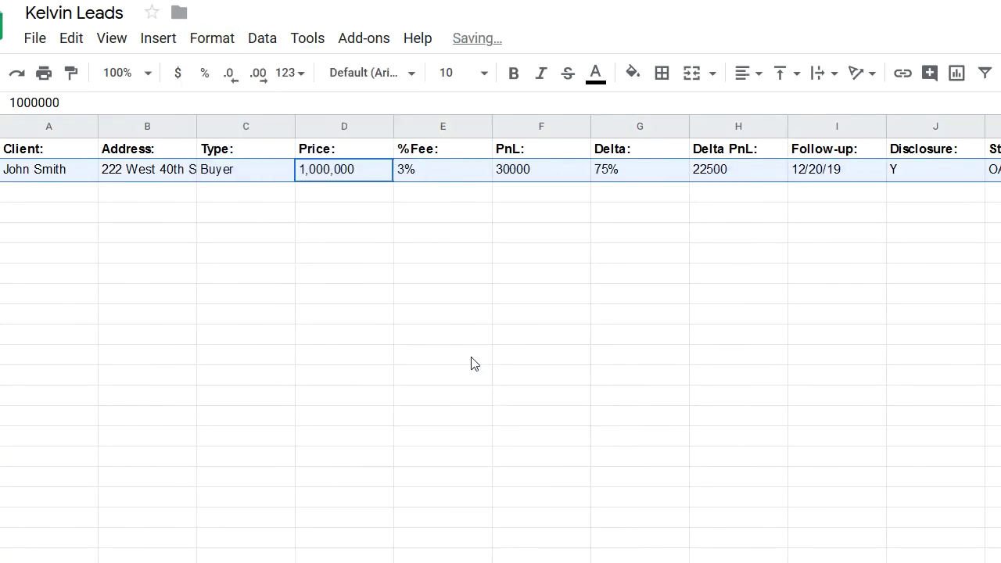
pyautogui.click(366, 232)
pyautogui.click(361, 174)
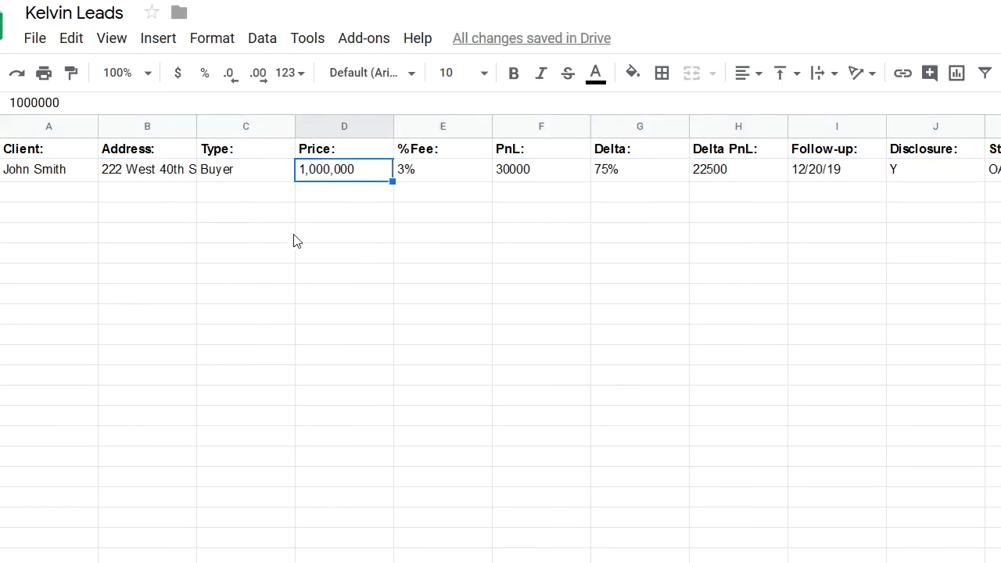
pyautogui.click(39, 175)
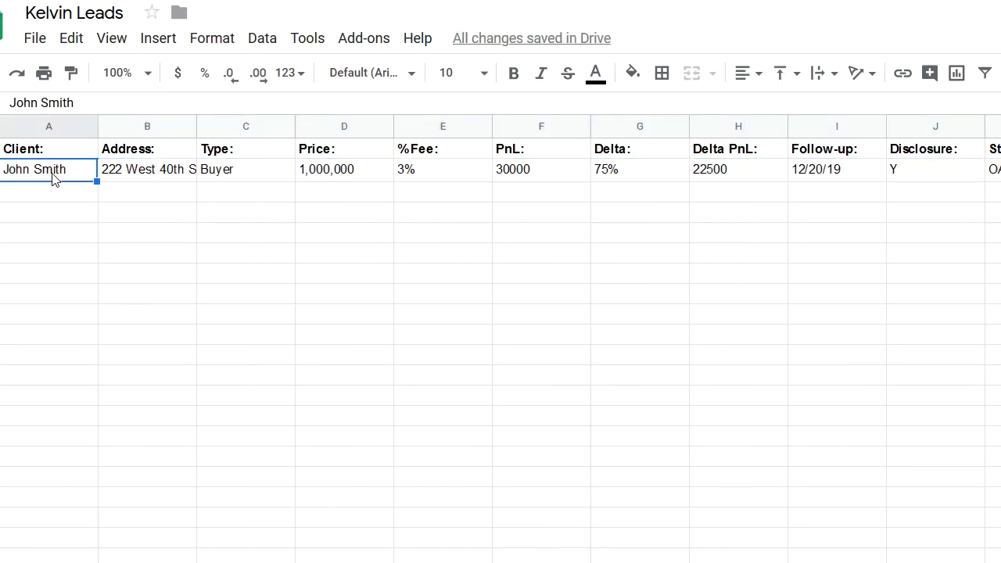
pyautogui.click(144, 178)
# - Check the full address in B2 and drag column B wider to show it untruncated
pyautogui.doubleClick(151, 182)
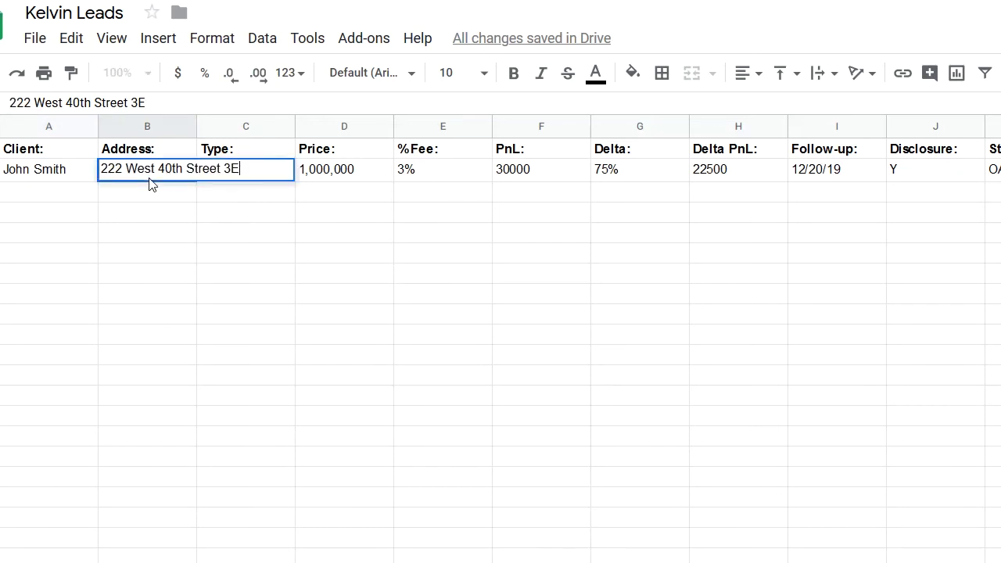
pyautogui.press('Escape')
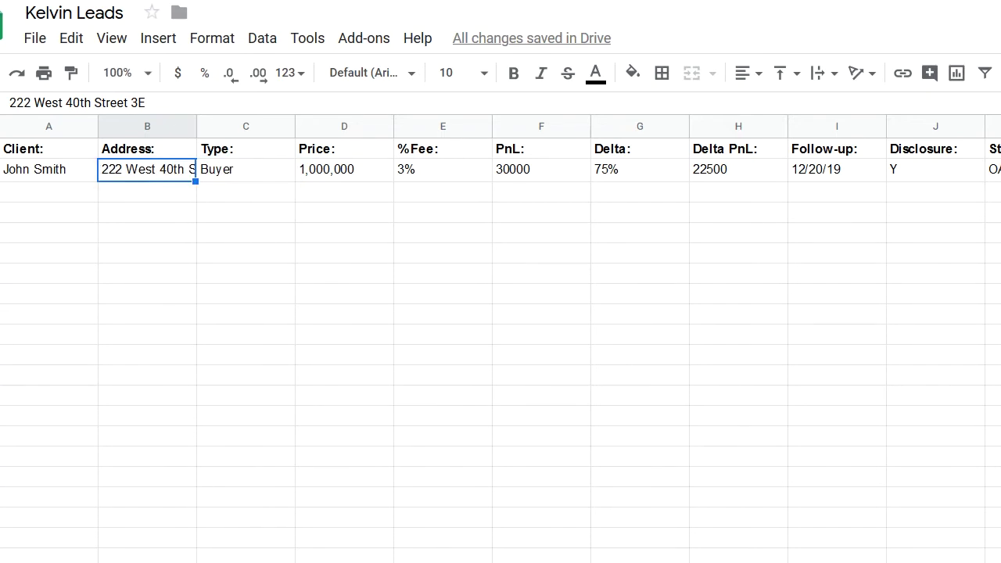
pyautogui.click(202, 126)
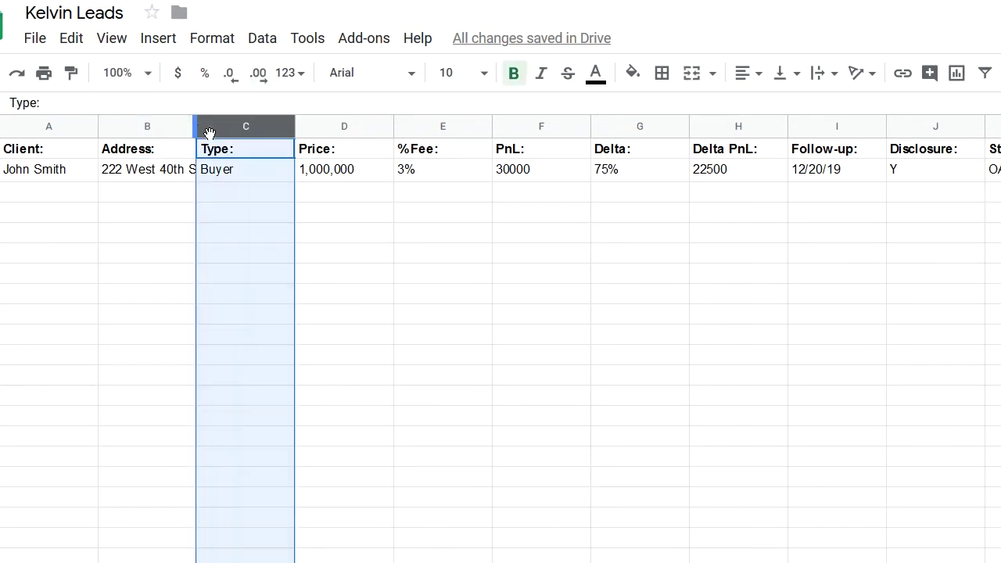
pyautogui.moveTo(202, 125); pyautogui.dragTo(249, 127)
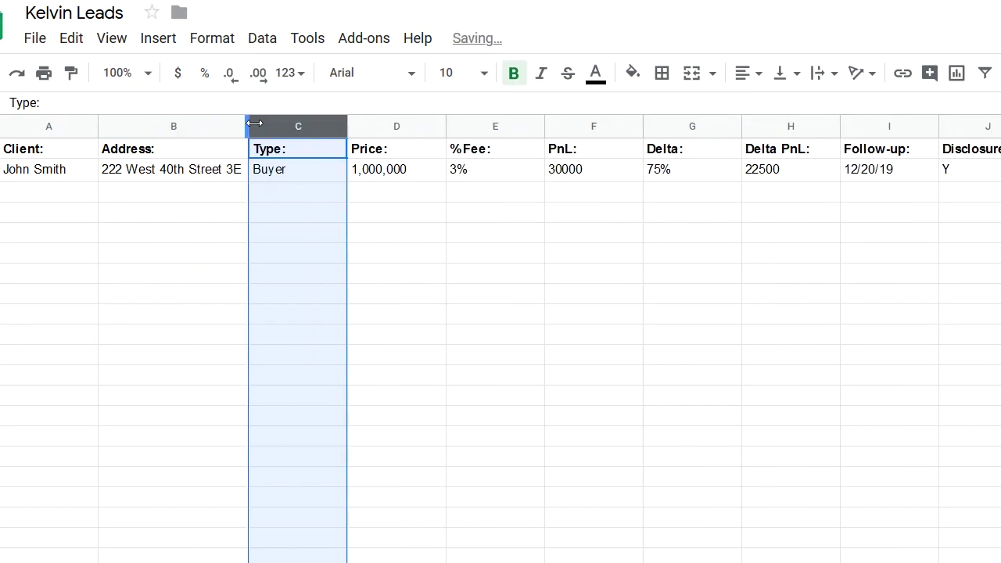
pyautogui.click(315, 193)
pyautogui.click(277, 169)
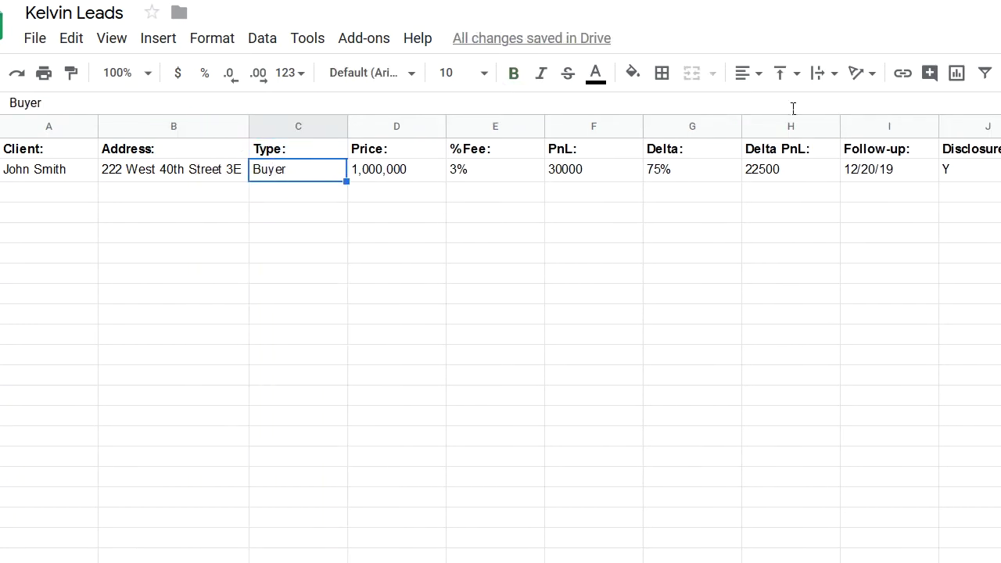
pyautogui.press('Right')
pyautogui.press('Right')
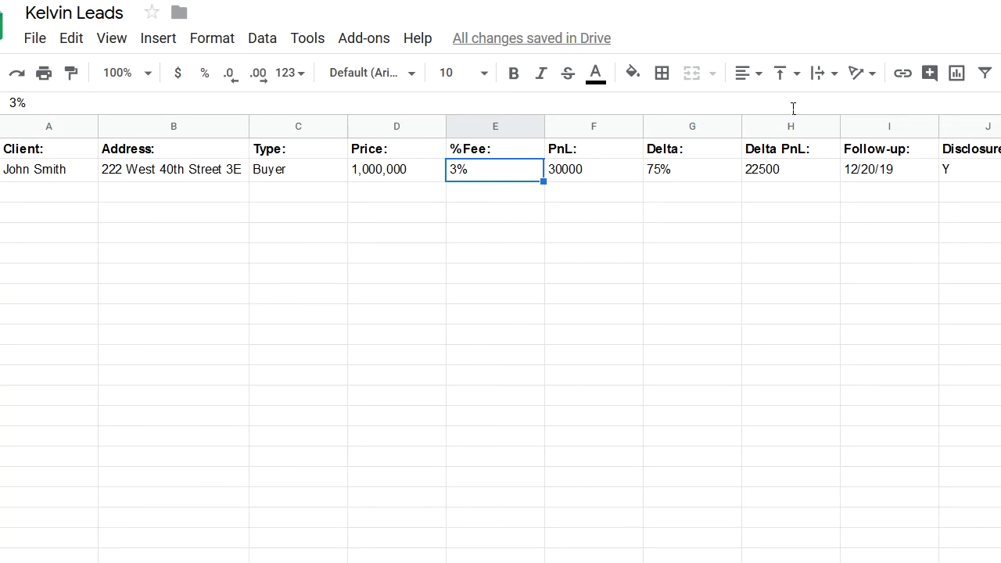
pyautogui.press('Right')
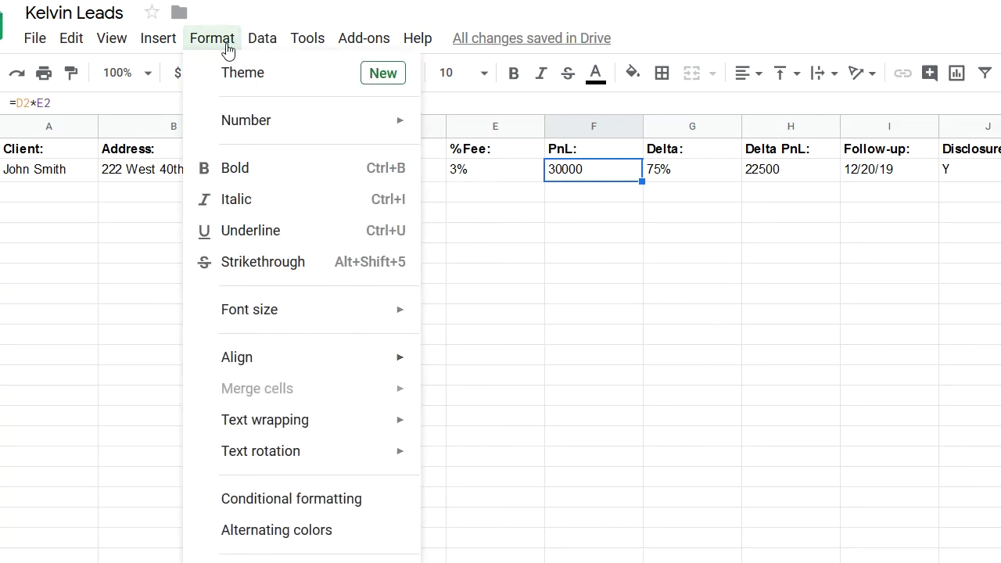
# - Format the PnL amounts as currency shown in whole dollars
pyautogui.moveTo(290, 319)
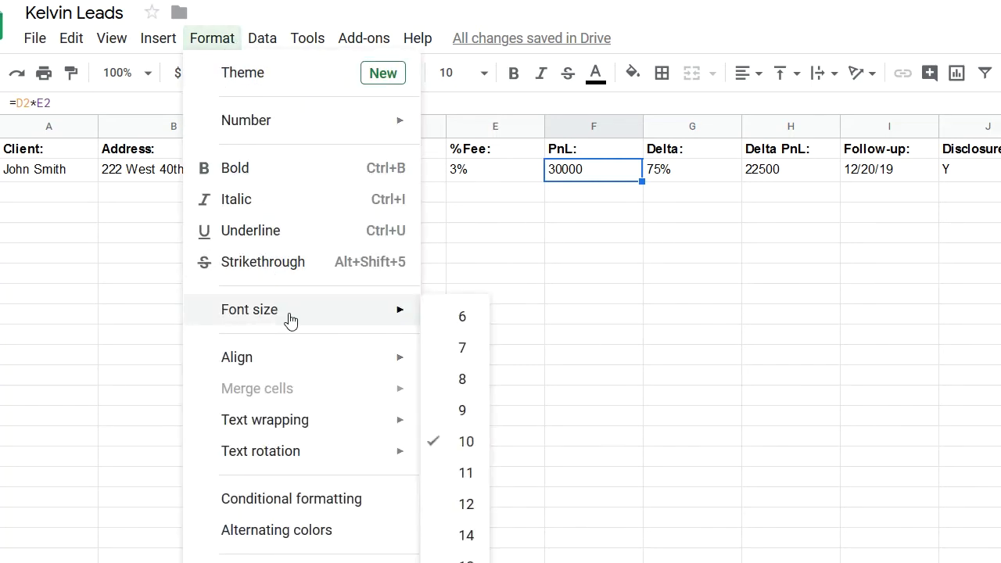
pyautogui.click(762, 31)
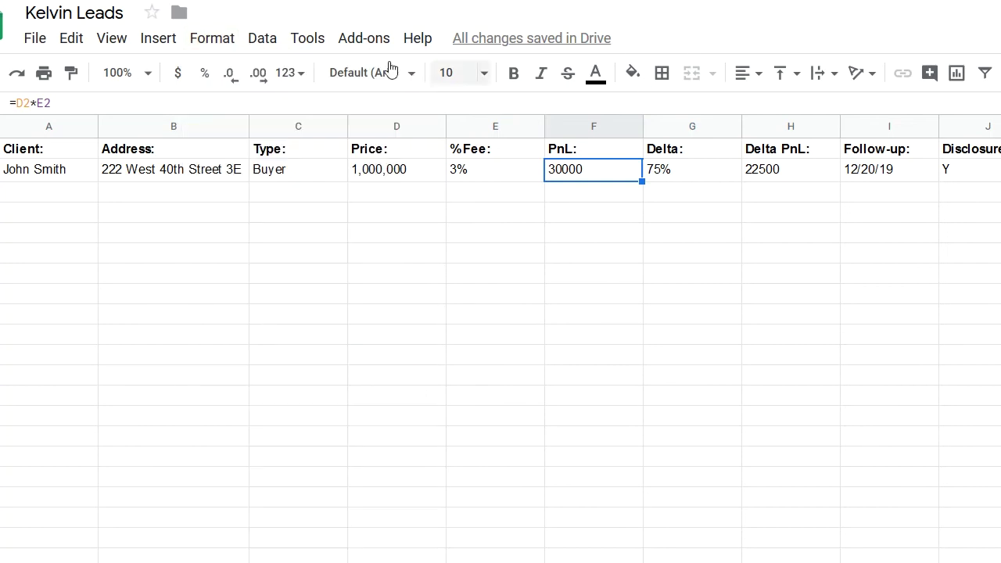
pyautogui.click(179, 75)
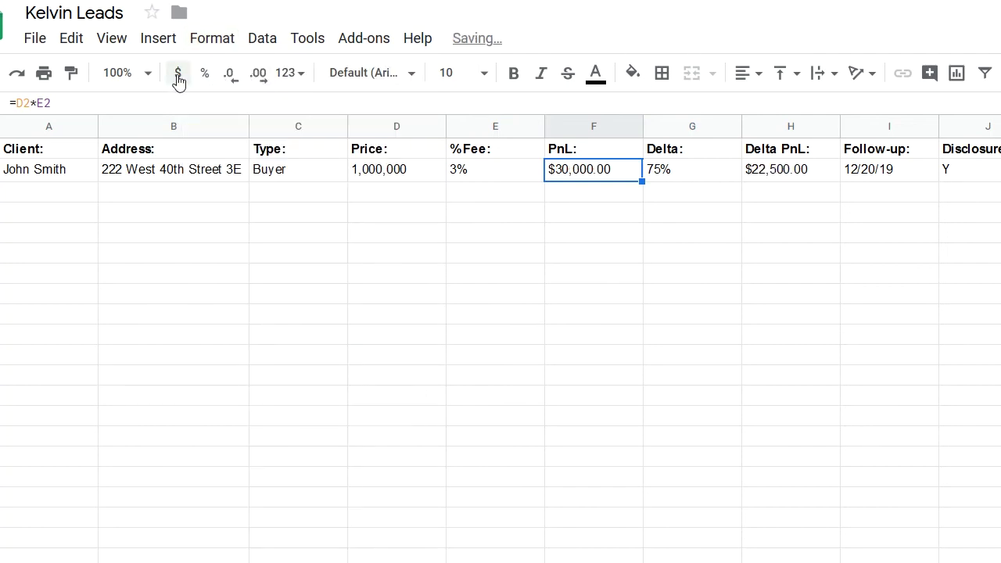
pyautogui.click(267, 80)
pyautogui.click(243, 83)
pyautogui.click(243, 83)
pyautogui.click(243, 83)
# - Format the Price in D2 as currency with no cents ($1,000,000)
pyautogui.click(366, 172)
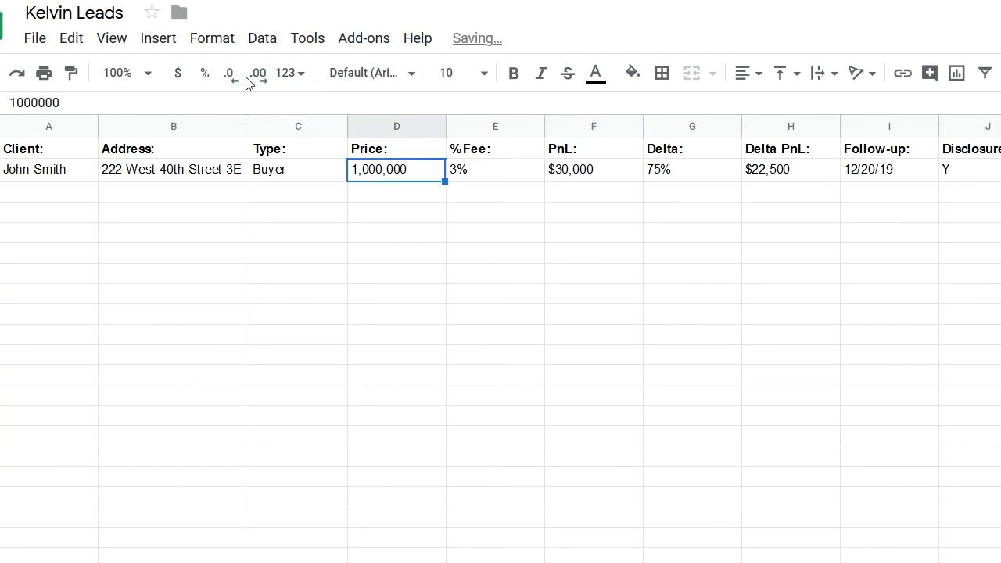
pyautogui.click(184, 82)
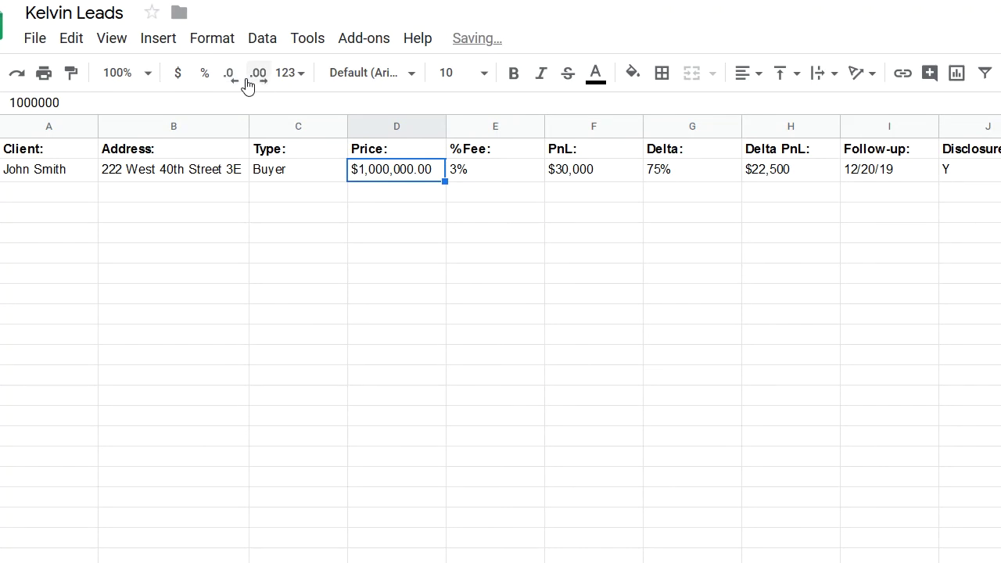
pyautogui.click(246, 84)
pyautogui.click(245, 84)
pyautogui.click(792, 215)
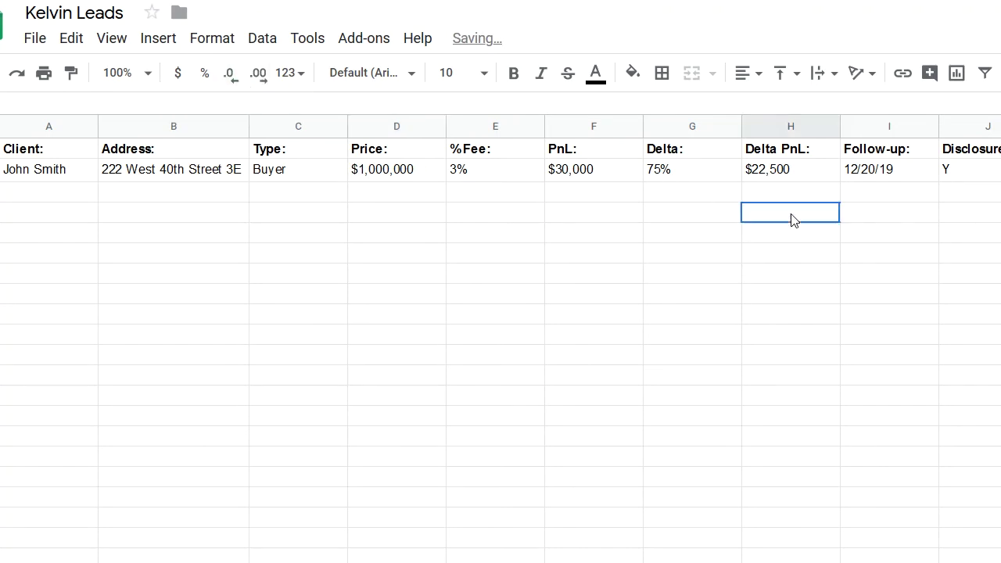
pyautogui.click(774, 175)
pyautogui.click(606, 169)
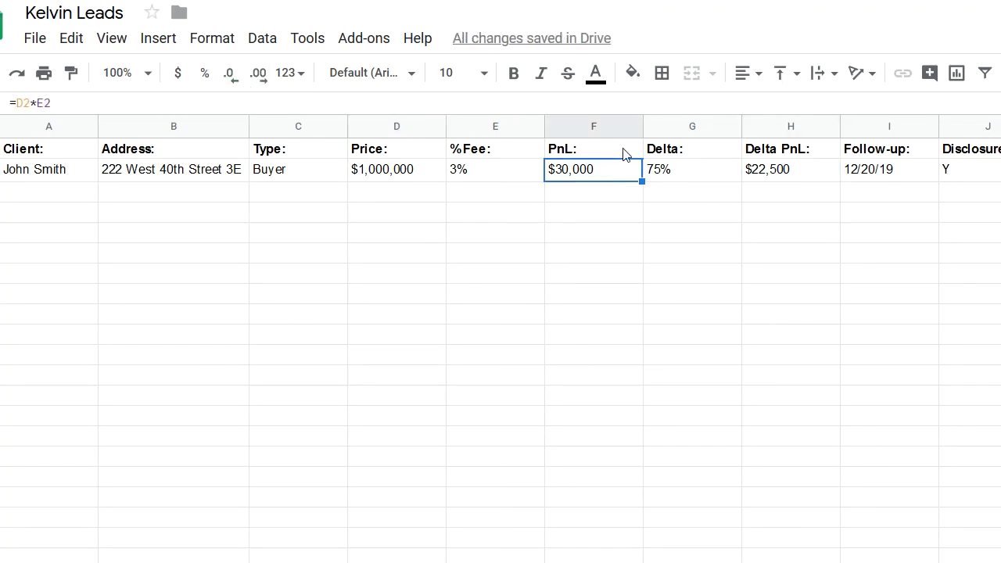
pyautogui.press('Right')
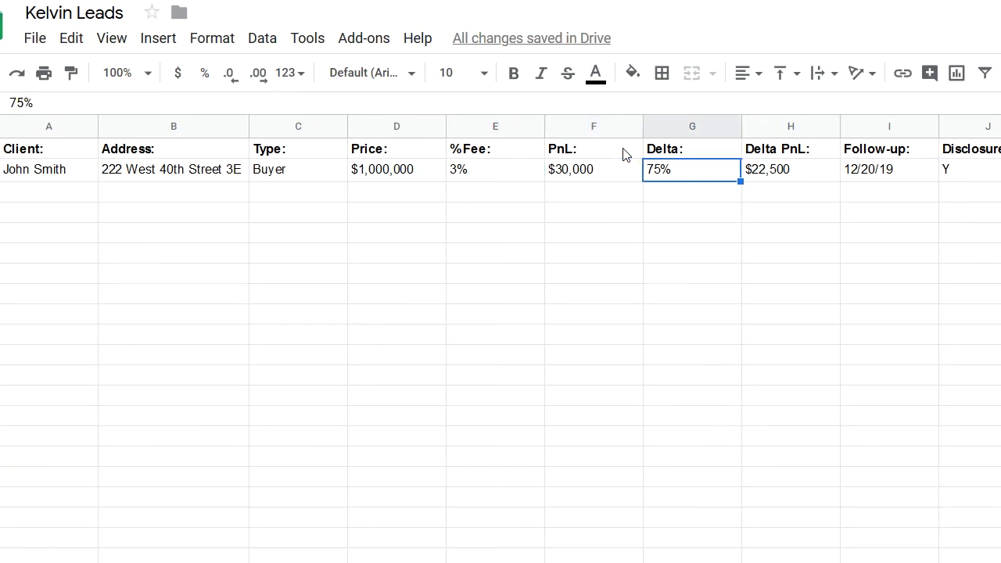
pyautogui.press('Right')
pyautogui.press('Left')
pyautogui.press('Left')
pyautogui.press('Right')
pyautogui.press('Right')
pyautogui.press('Left')
pyautogui.press('Right')
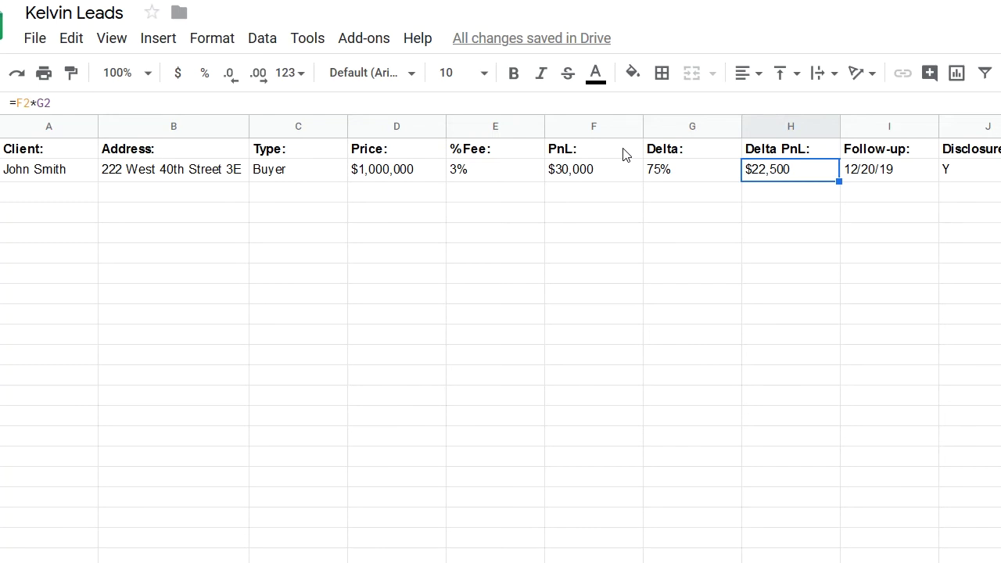
pyautogui.press('Return')
pyautogui.press('Escape')
pyautogui.press('Left')
pyautogui.press('Left')
pyautogui.press('Right')
pyautogui.press('Right')
pyautogui.press('Right')
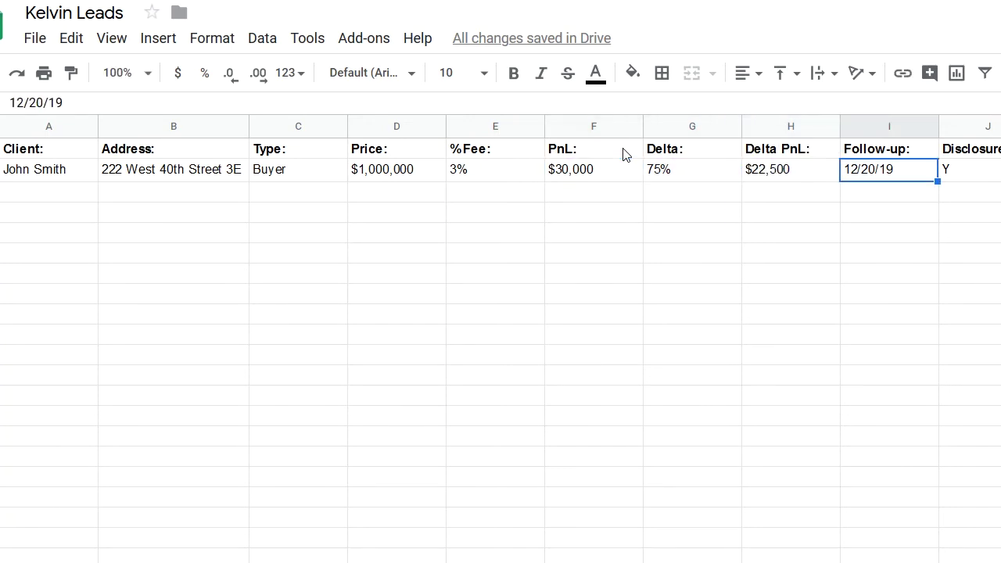
pyautogui.press('Right')
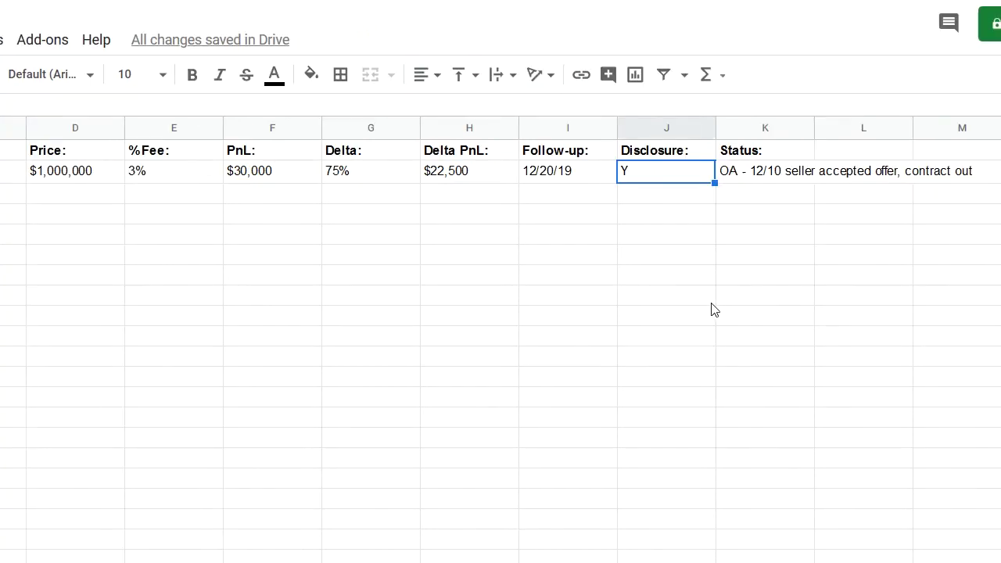
# - Try replacing the OA code in K2's Status note with CS, then cancel the edit
pyautogui.click(926, 175)
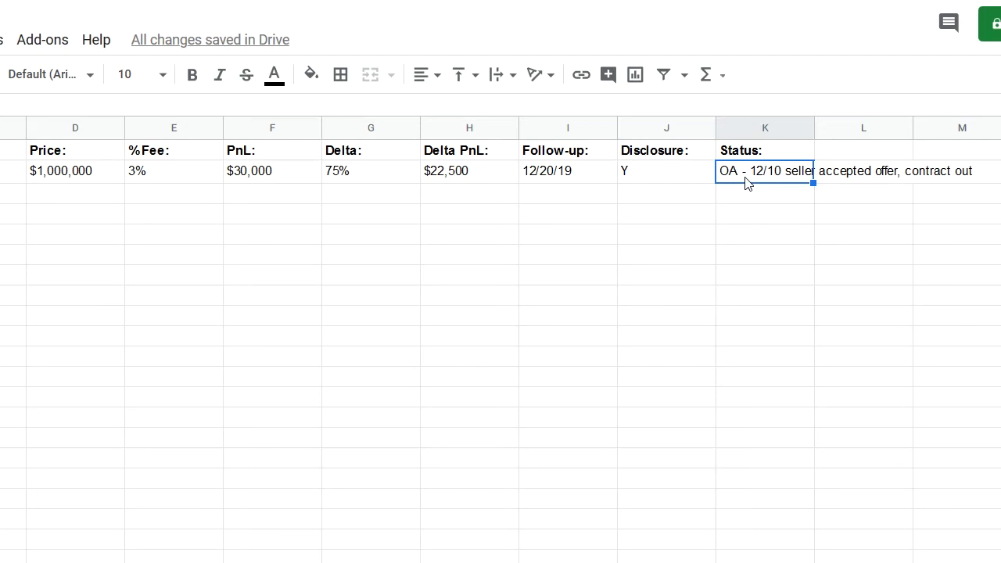
pyautogui.doubleClick(745, 182)
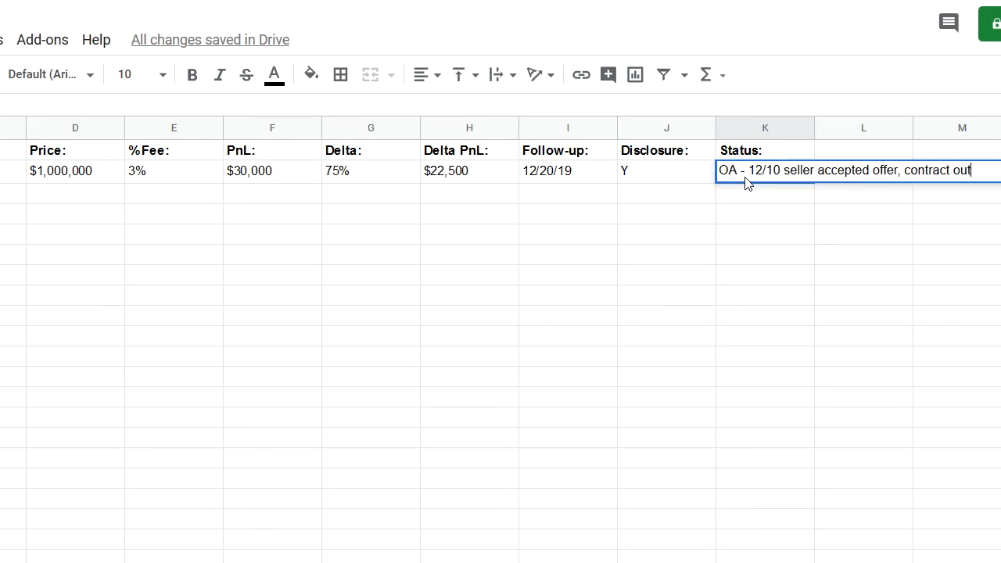
pyautogui.hotkey('shift', 'Right')
pyautogui.hotkey('shift', 'Right')
pyautogui.write('CS')
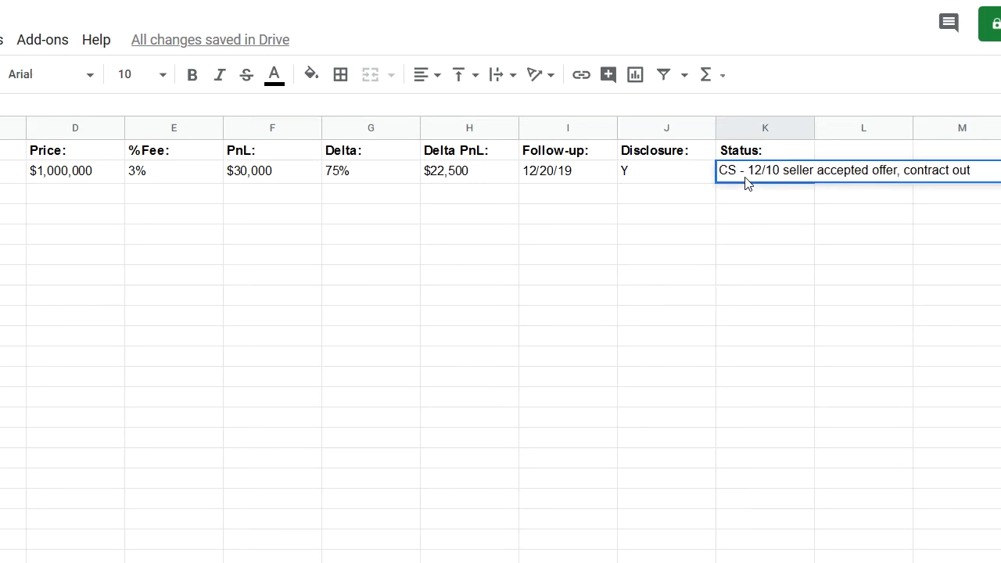
pyautogui.press('BackSpace')
pyautogui.press('BackSpace')
pyautogui.press('Escape')
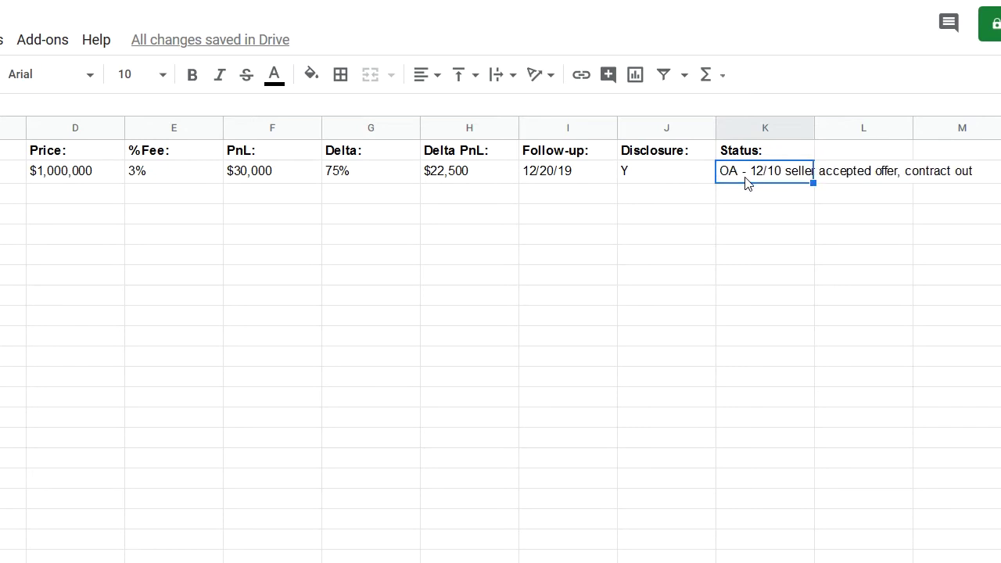
# - Paste extra copies of the '12/10 seller accepted offer, contract out' note into K2 and tidy line breaks
pyautogui.doubleClick(746, 182)
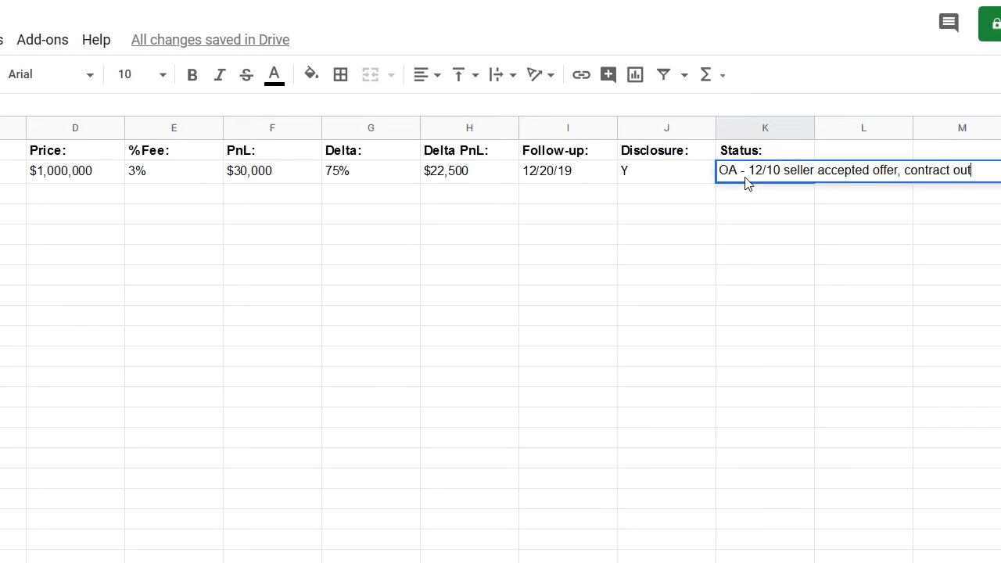
pyautogui.hotkey('shift', 'Home')
pyautogui.hotkey('shift', 'Right')
pyautogui.hotkey('shift', 'Right')
pyautogui.hotkey('shift', 'Right')
pyautogui.hotkey('shift', 'Right')
pyautogui.hotkey('shift', 'Right')
pyautogui.hotkey('ctrl', 'c')
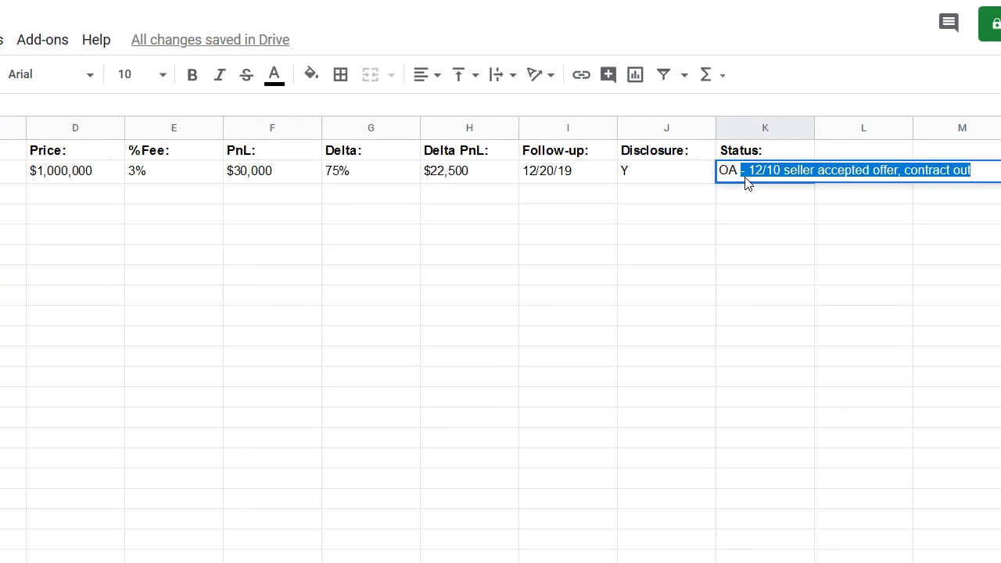
pyautogui.press('End')
pyautogui.hotkey('ctrl', 'v')
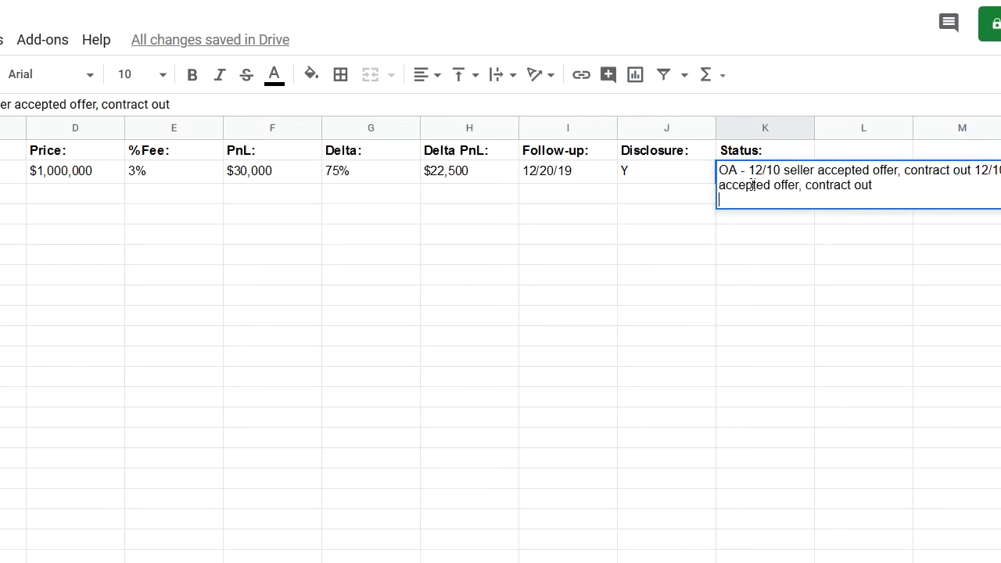
pyautogui.hotkey('ctrl', 'v')
pyautogui.hotkey('ctrl', 'v')
pyautogui.press('BackSpace')
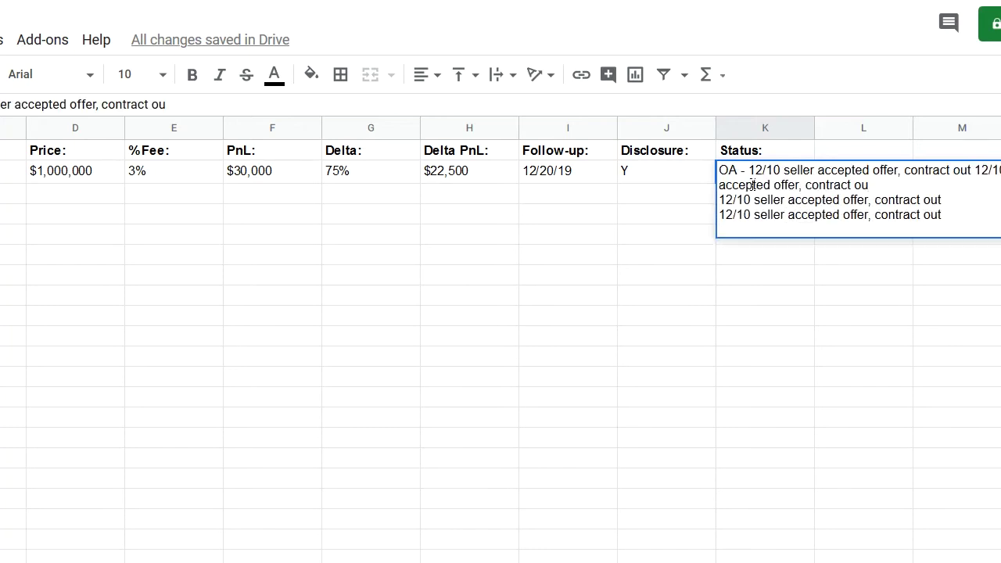
pyautogui.write('t')
pyautogui.press('Delete')
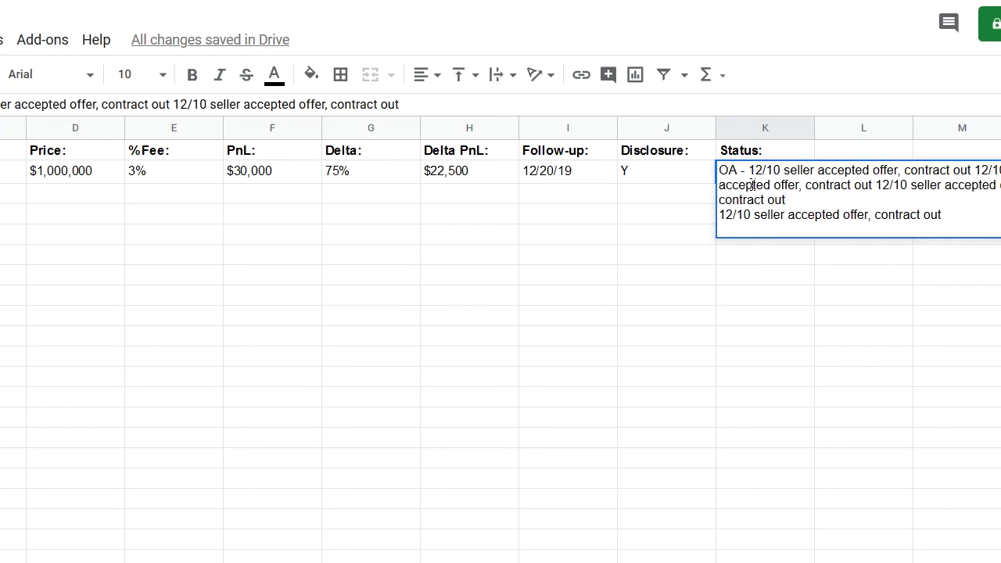
pyautogui.press('Delete')
pyautogui.press('Return')
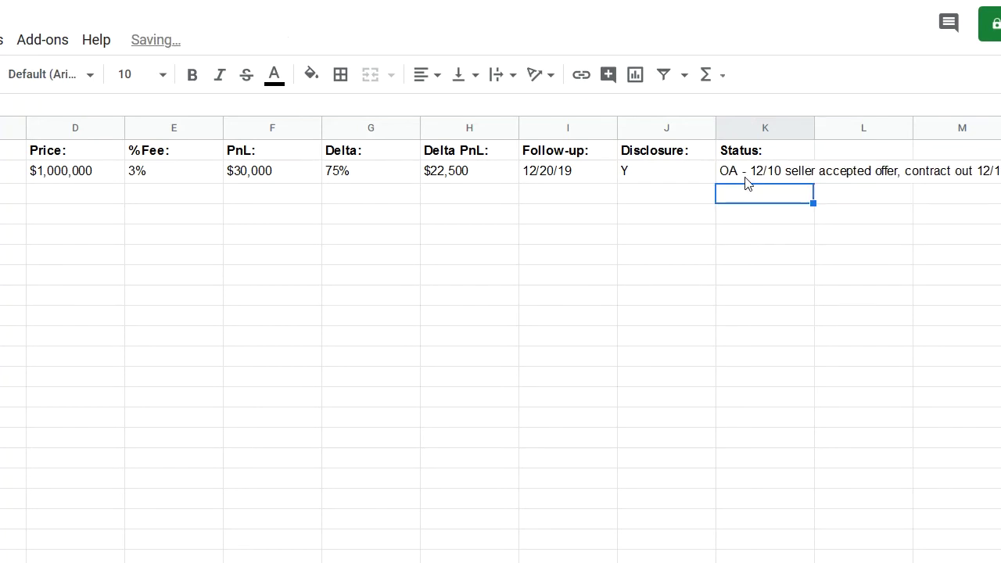
# - Review the updated K2 Status note, then return to client name cell A2
pyautogui.click(745, 177)
pyautogui.press('Return')
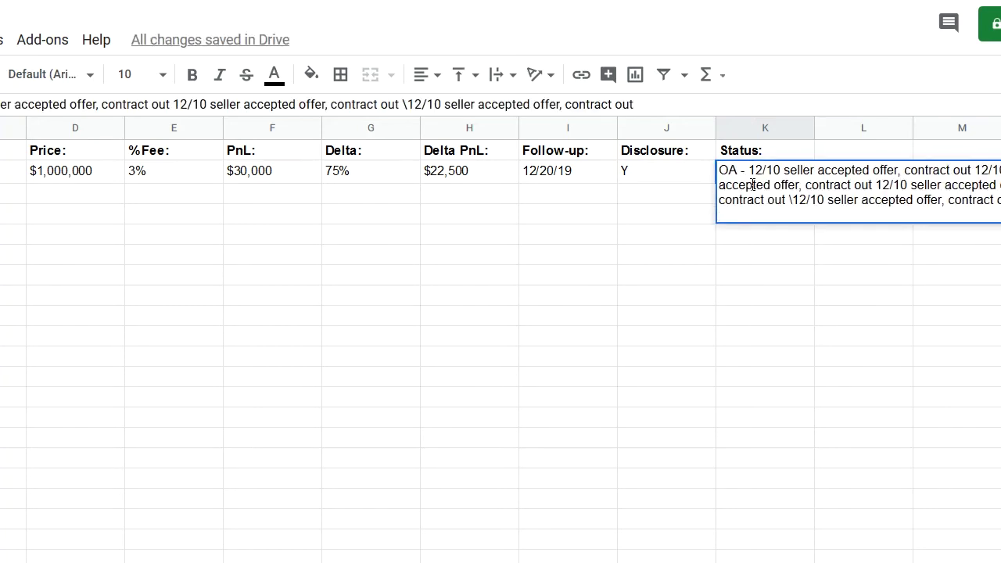
pyautogui.press('Escape')
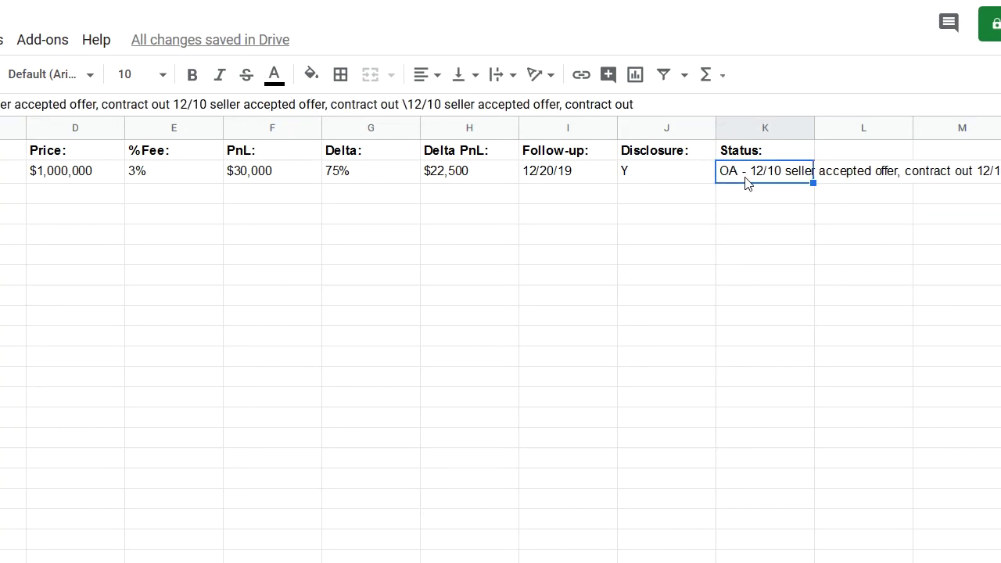
pyautogui.press('Return')
pyautogui.press('Return')
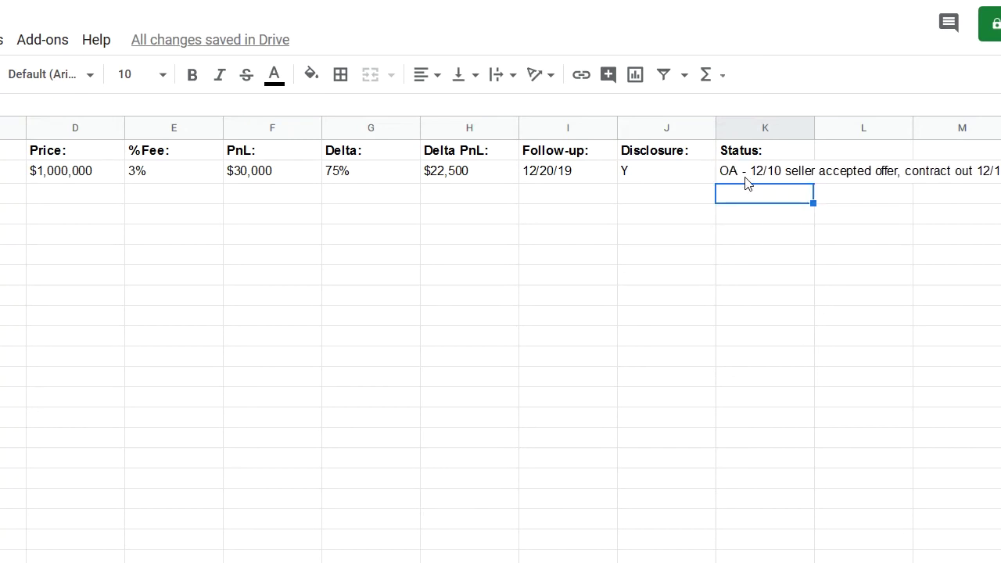
pyautogui.click(744, 179)
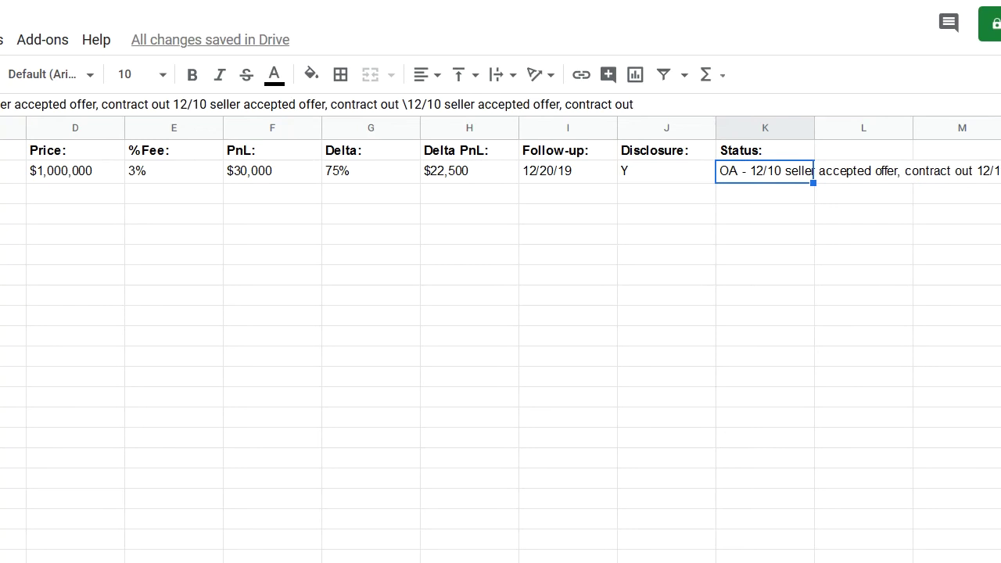
pyautogui.click(268, 353)
pyautogui.click(35, 167)
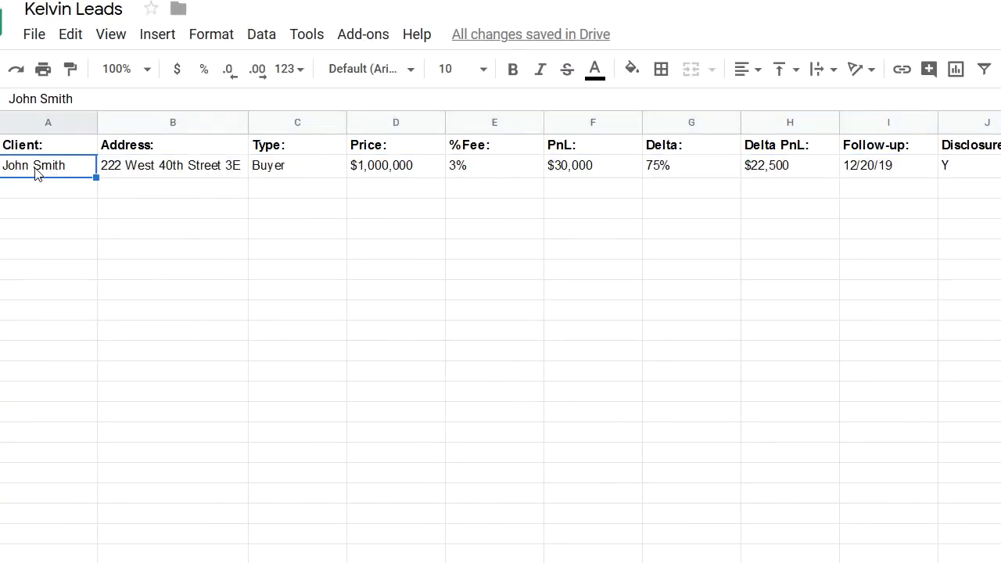
# - Copy the first client row into row 3
pyautogui.hotkey('shift', 'space')
pyautogui.hotkey('ctrl', 'c')
pyautogui.press('Down')
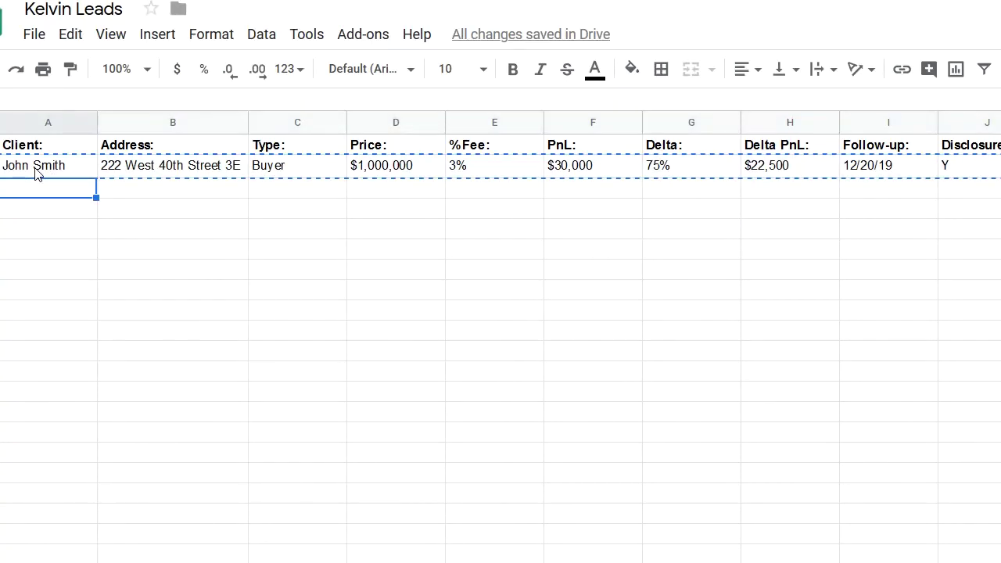
pyautogui.hotkey('ctrl', 'v')
# - Set row 3's Delta in G3 to 100%
pyautogui.press('Escape')
pyautogui.press('Right')
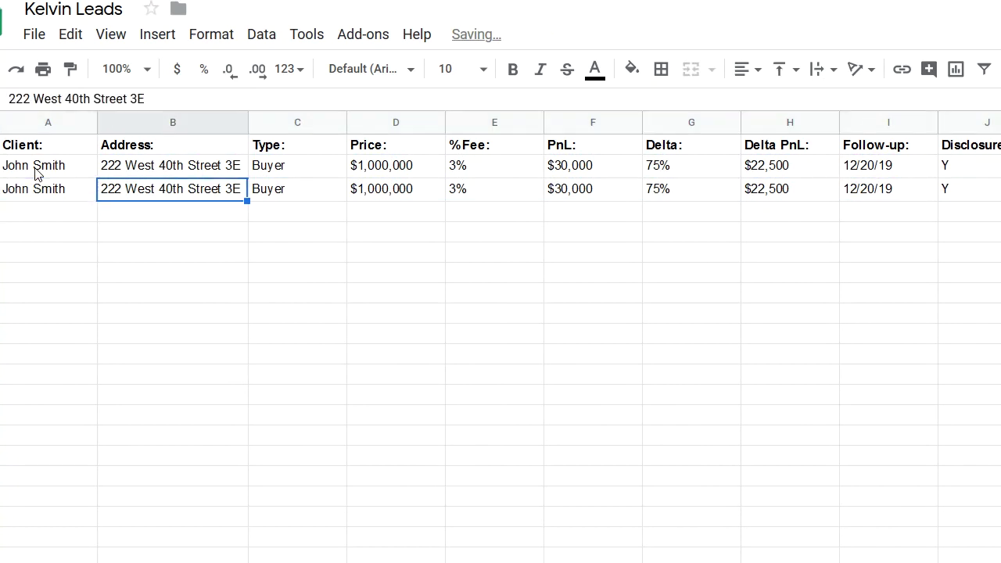
pyautogui.press('Right')
pyautogui.press('Right')
pyautogui.press('Right')
pyautogui.press('Right')
pyautogui.press('Right')
pyautogui.press('Right')
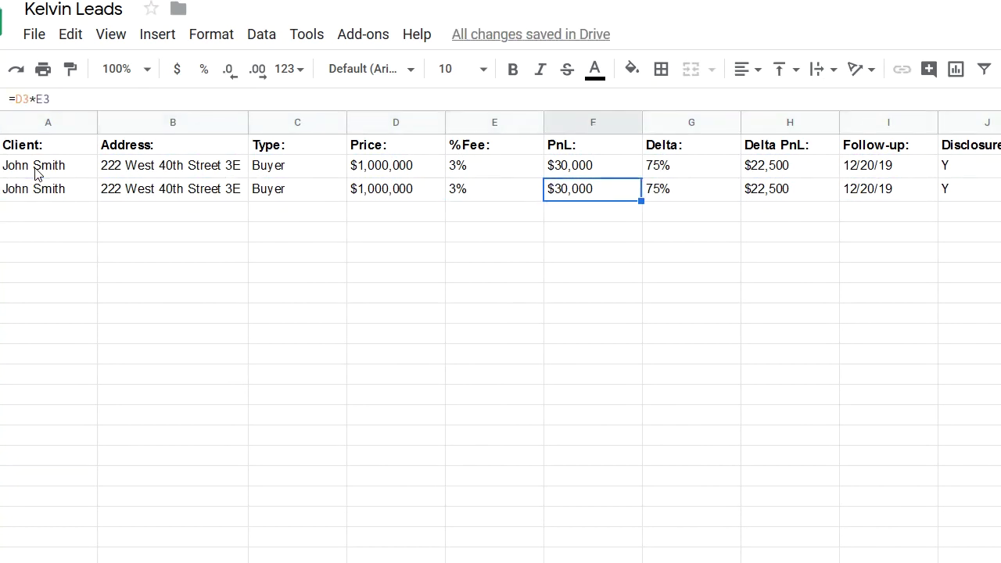
pyautogui.press('Left')
pyautogui.press('Right')
pyautogui.press('Right')
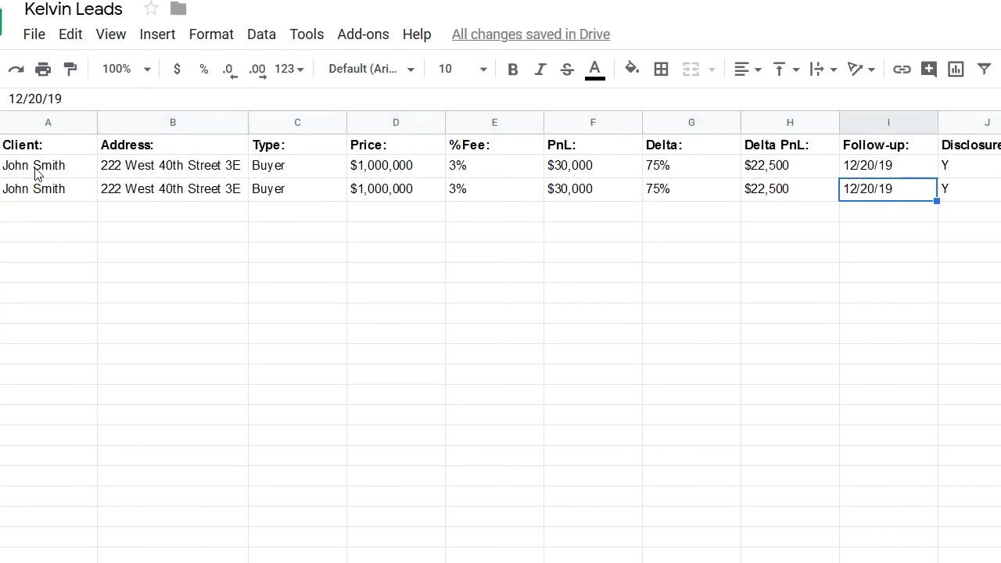
pyautogui.press('Right')
pyautogui.press('Left')
pyautogui.press('Left')
pyautogui.press('Left')
pyautogui.write('100')
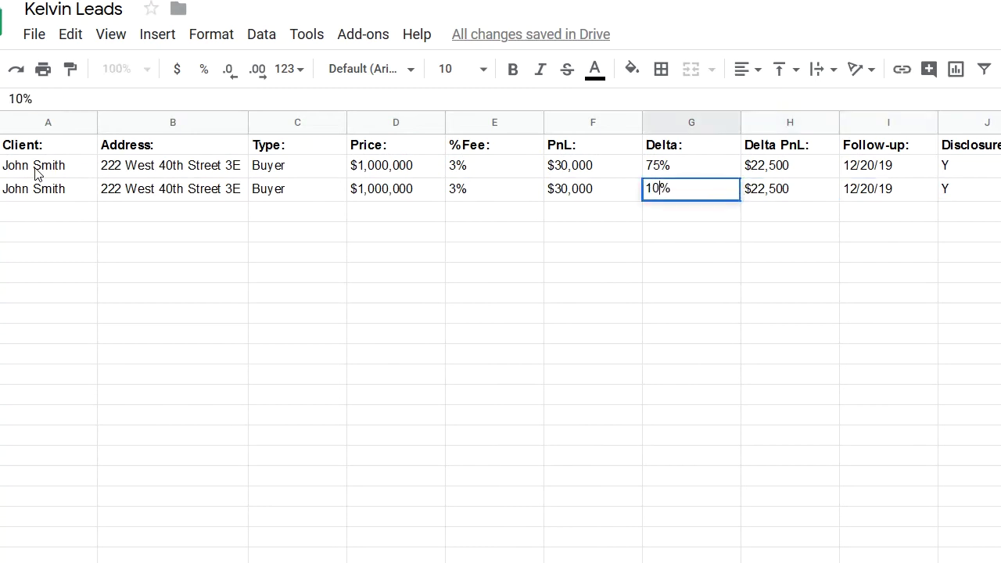
pyautogui.press('Return')
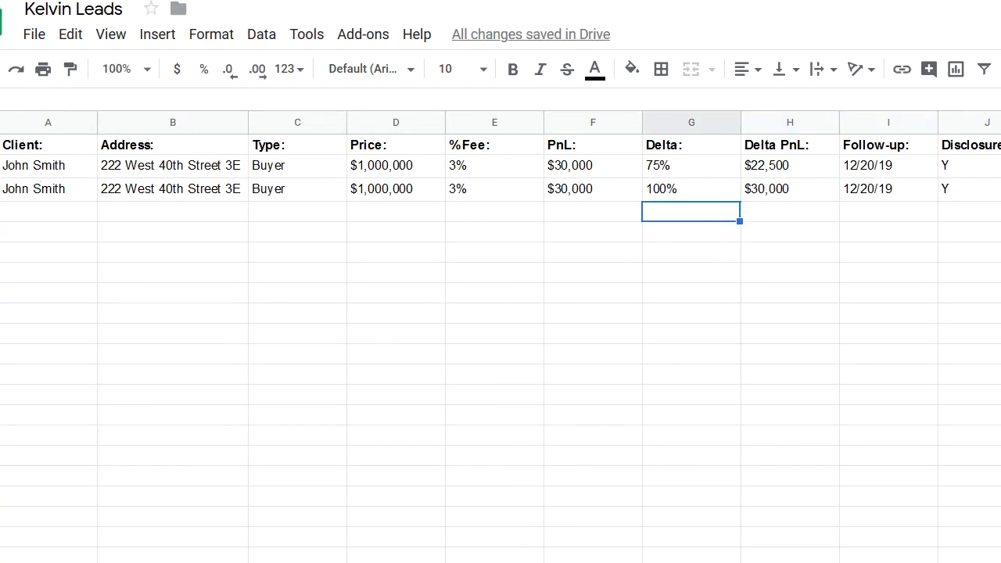
# - Replace K4's leading OA code with 'CS - 12/15 contract counter-signed by seller'
pyautogui.click(735, 195)
pyautogui.doubleClick(735, 195)
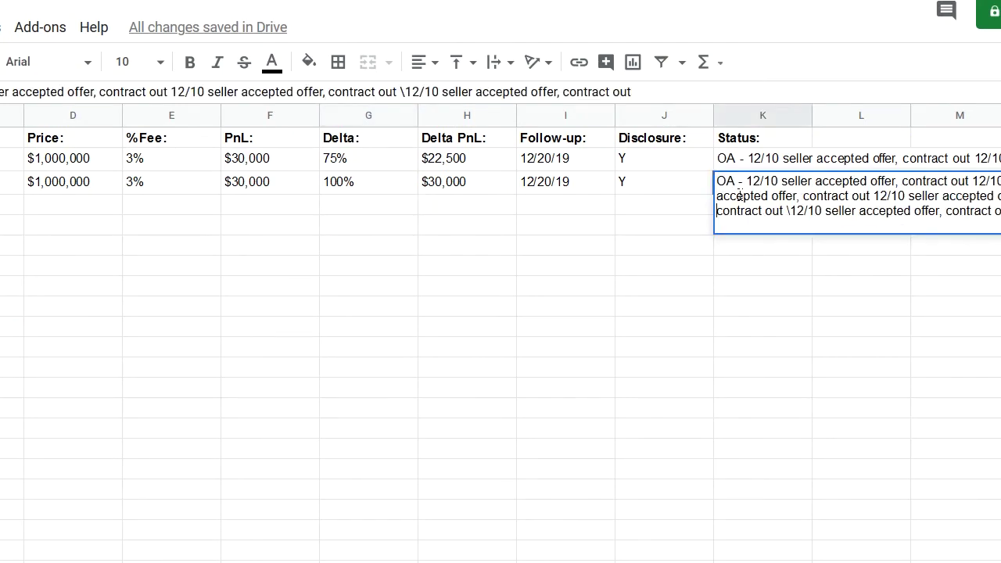
pyautogui.hotkey('shift', 'Right')
pyautogui.hotkey('shift', 'Right')
pyautogui.write('CS - ')
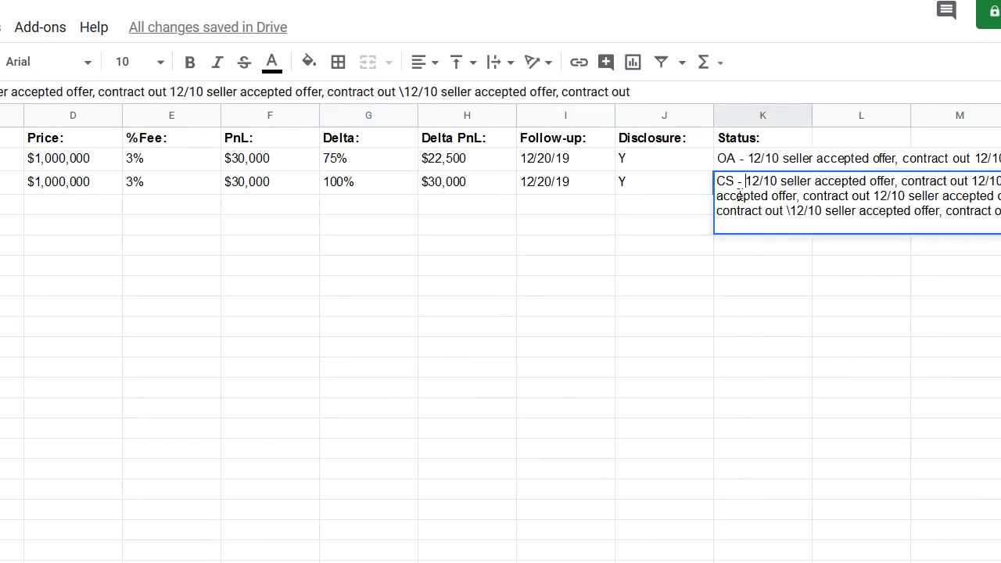
pyautogui.write('1')
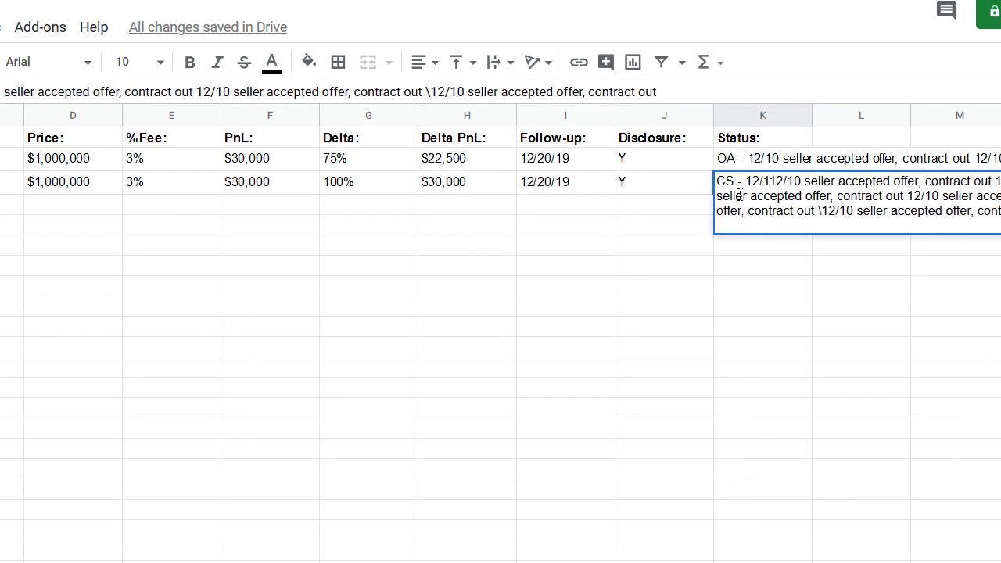
pyautogui.write('2/15 contract cou')
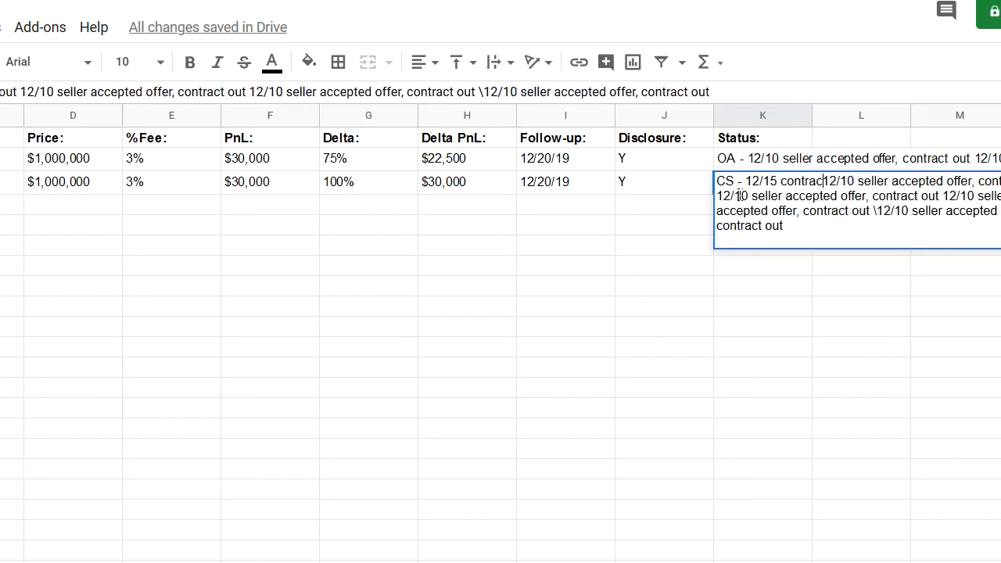
pyautogui.write('nter-signed by sel')
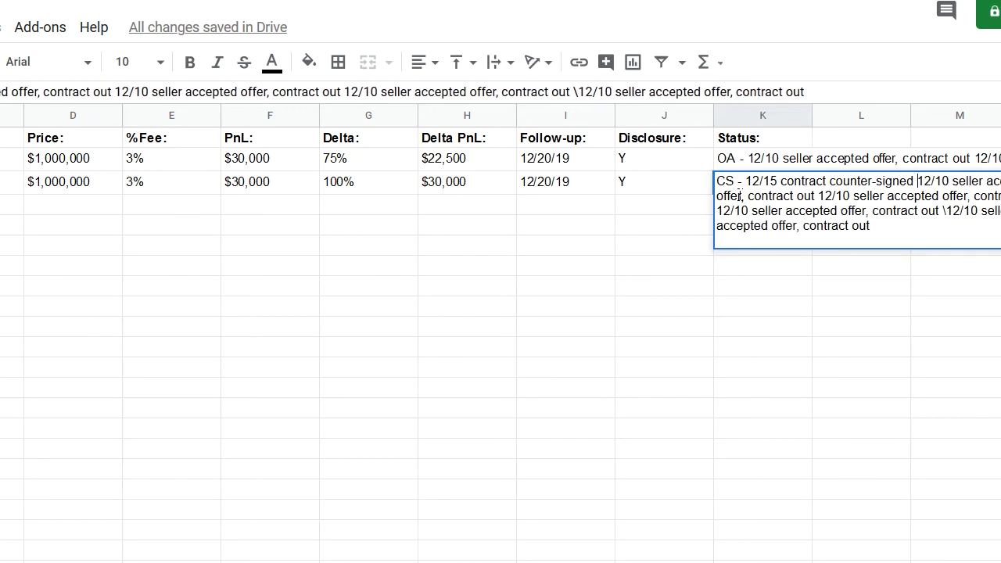
pyautogui.write('ler')
pyautogui.press('Return')
pyautogui.doubleClick(733, 190)
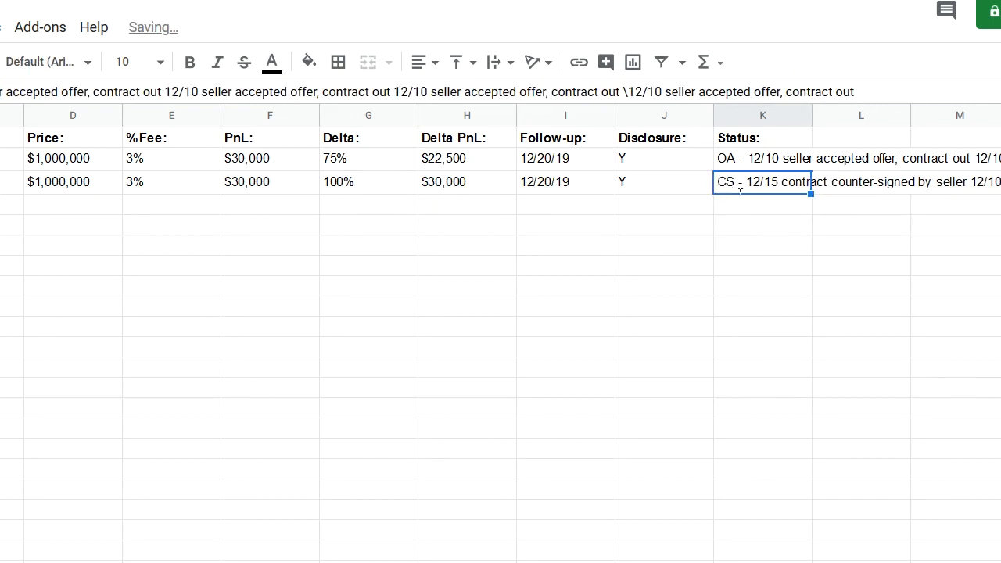
pyautogui.press('Escape')
pyautogui.press('Left')
pyautogui.press('Left')
pyautogui.press('Left')
pyautogui.press('Left')
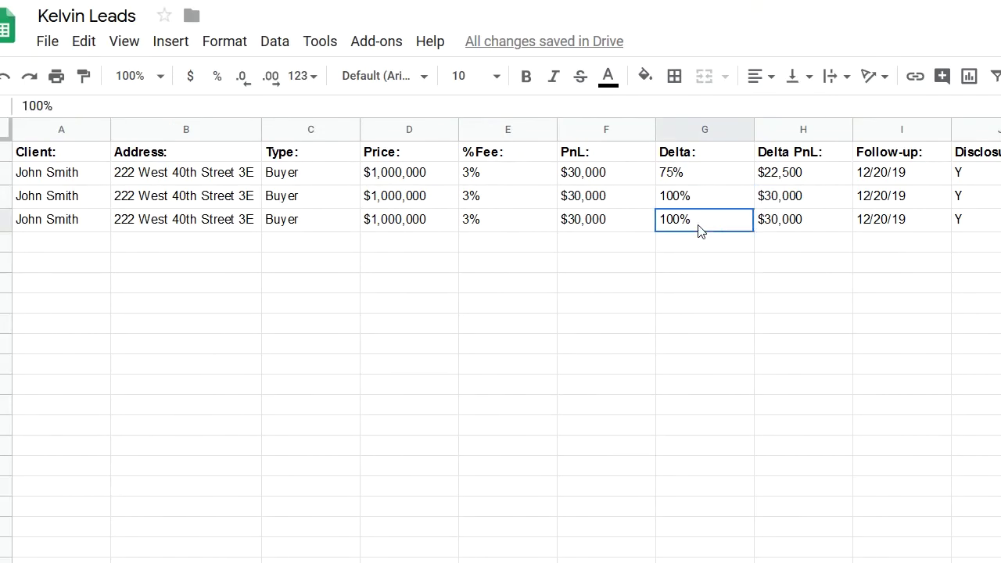
# - Enter 50% as G4's Delta and confirm H4's Delta PnL recalculates to $15,000
pyautogui.write('2')
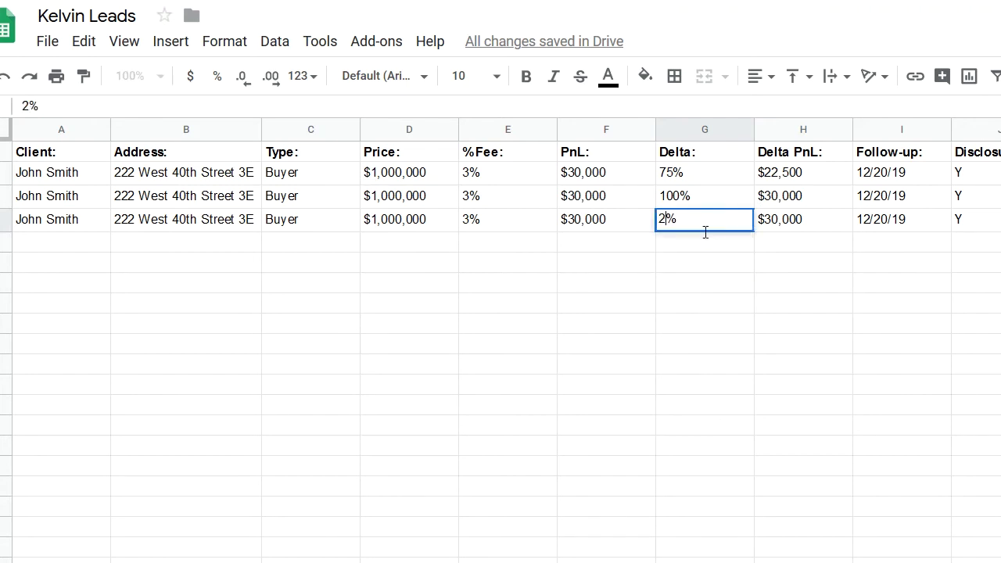
pyautogui.press('BackSpace')
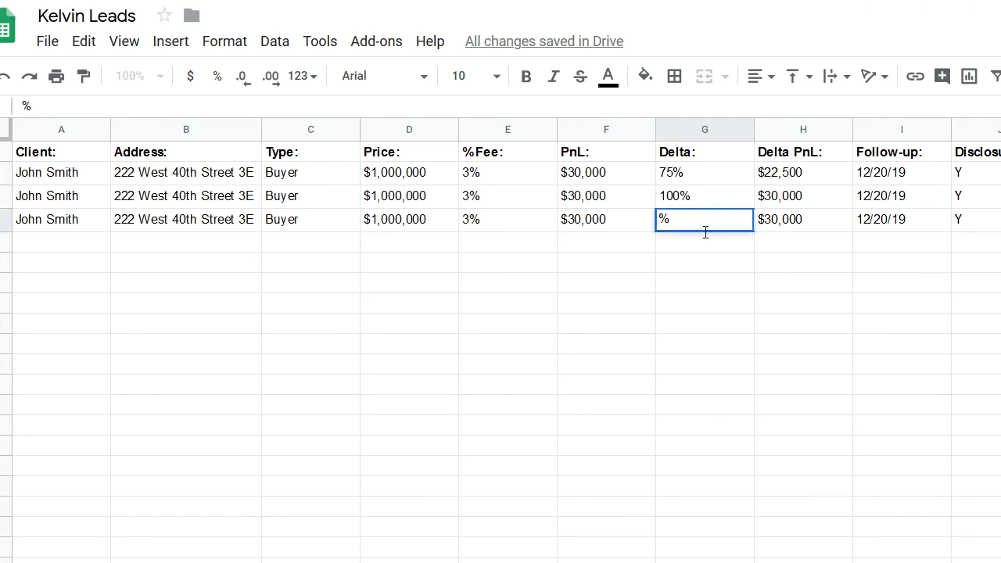
pyautogui.write('50')
pyautogui.press('Return')
pyautogui.click(700, 229)
pyautogui.press('Right')
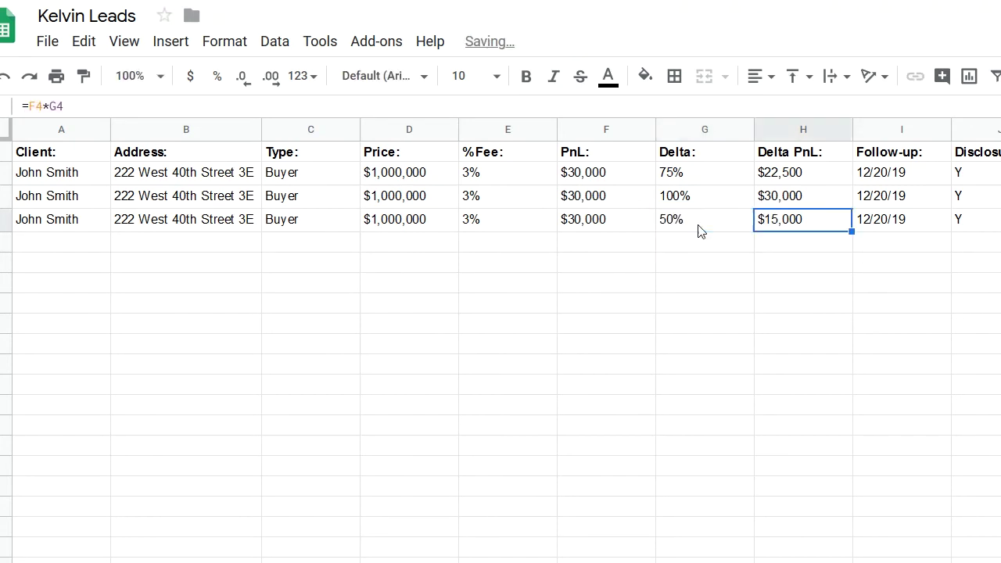
pyautogui.press('Return')
pyautogui.press('Tab')
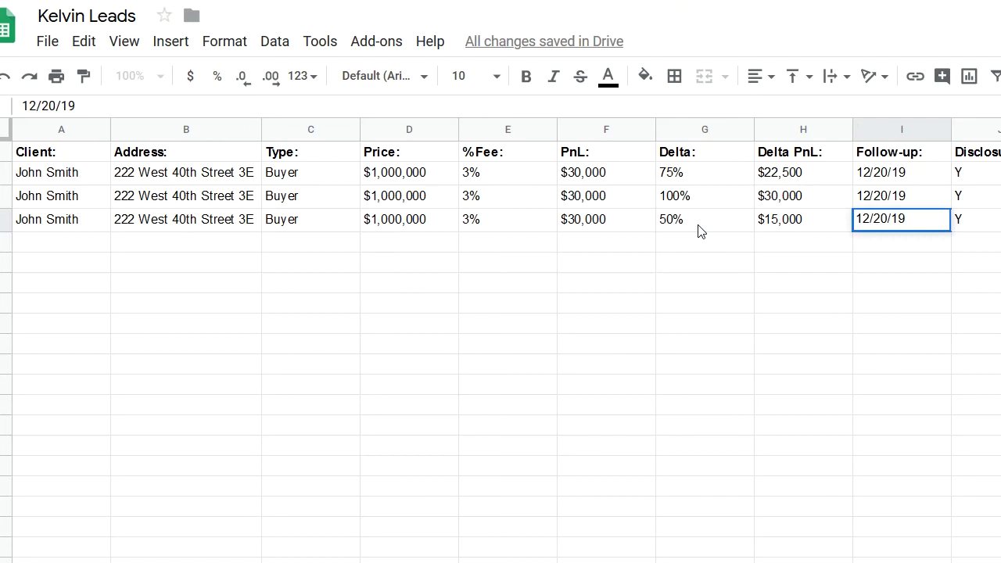
pyautogui.press('Escape')
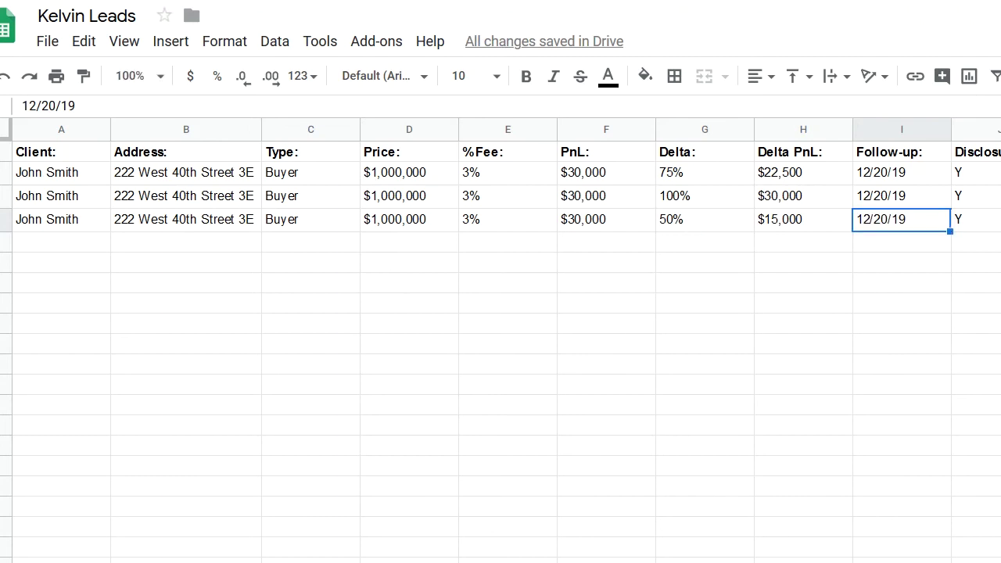
# - Replace K4's 'CS - ' prefix with '12/10 Submitted offer on x address, seller countered at 1.5mm'
pyautogui.doubleClick(689, 216)
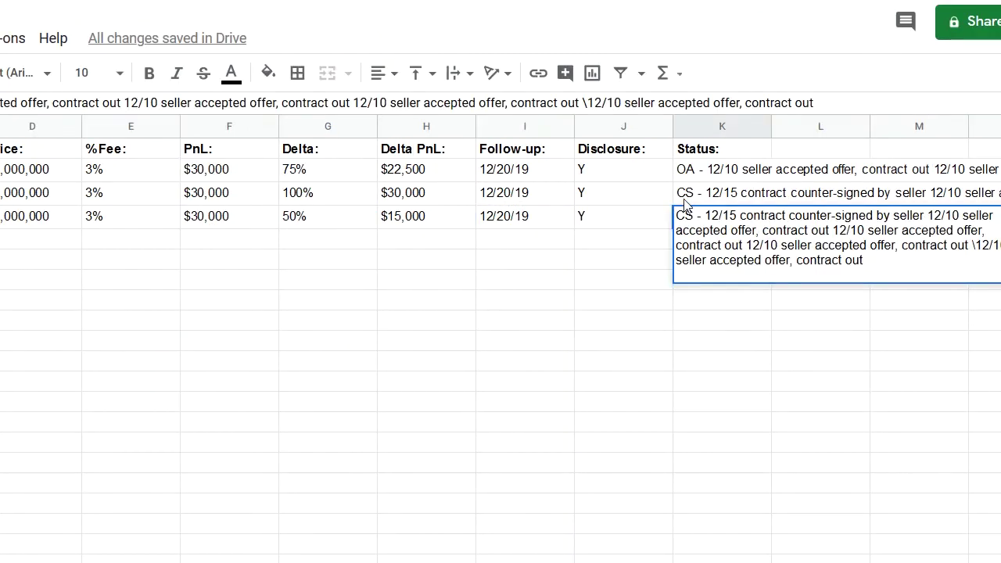
pyautogui.hotkey('shift', 'Right')
pyautogui.hotkey('shift', 'Right')
pyautogui.hotkey('shift', 'Right')
pyautogui.hotkey('shift', 'Right')
pyautogui.hotkey('shift', 'Right')
pyautogui.press('BackSpace')
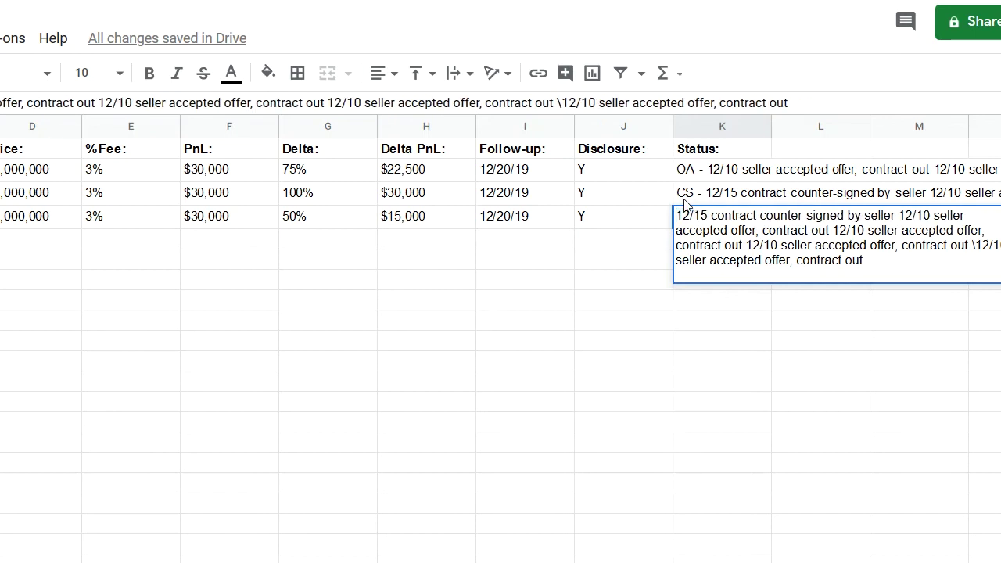
pyautogui.write('12/10 ')
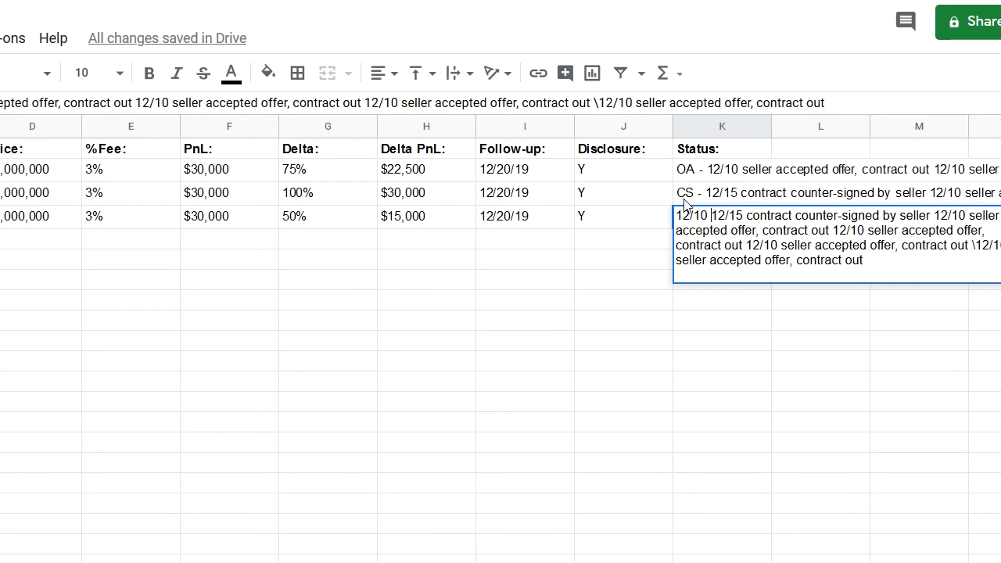
pyautogui.write('Submitted offer on ')
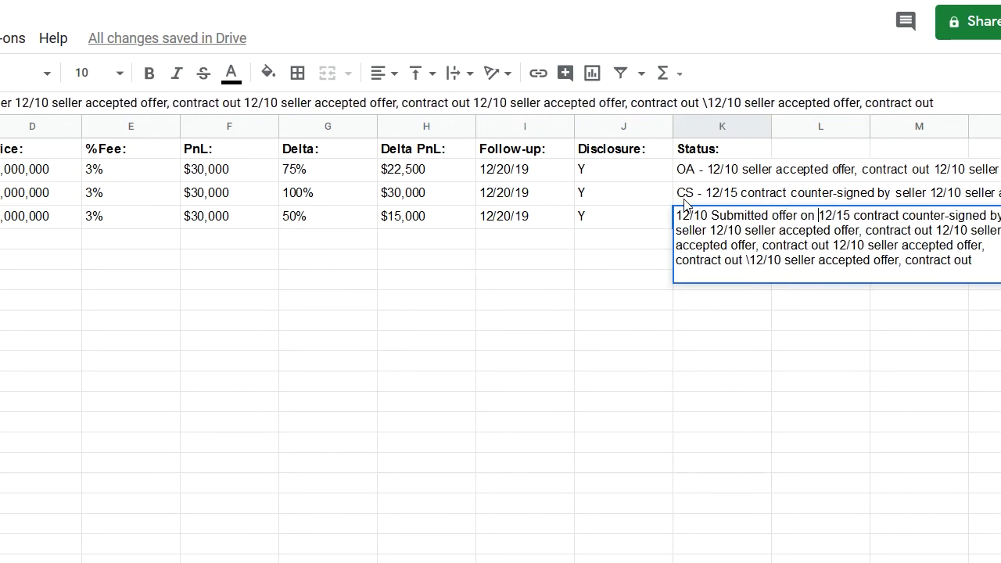
pyautogui.write('x address, se')
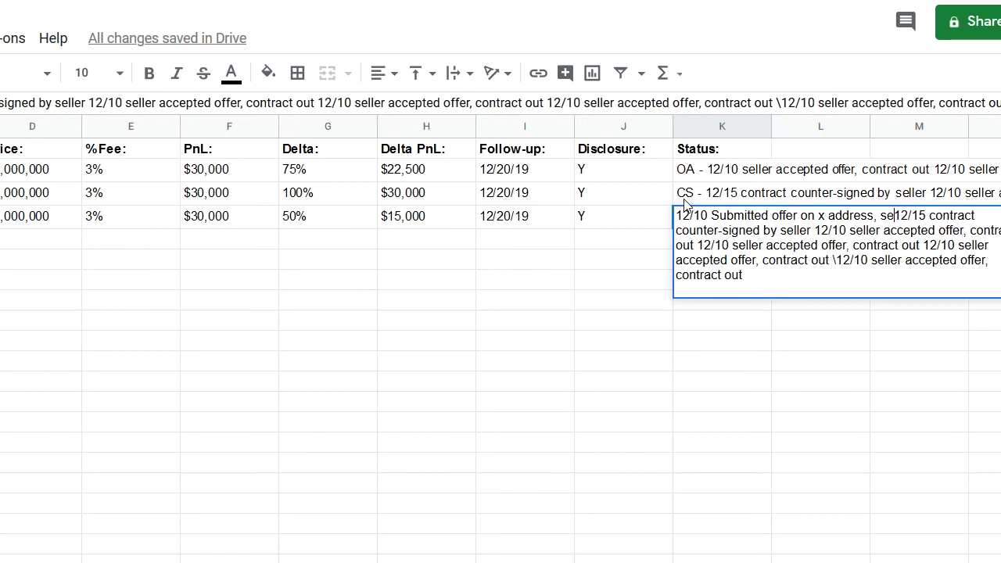
pyautogui.write('lelr countered at')
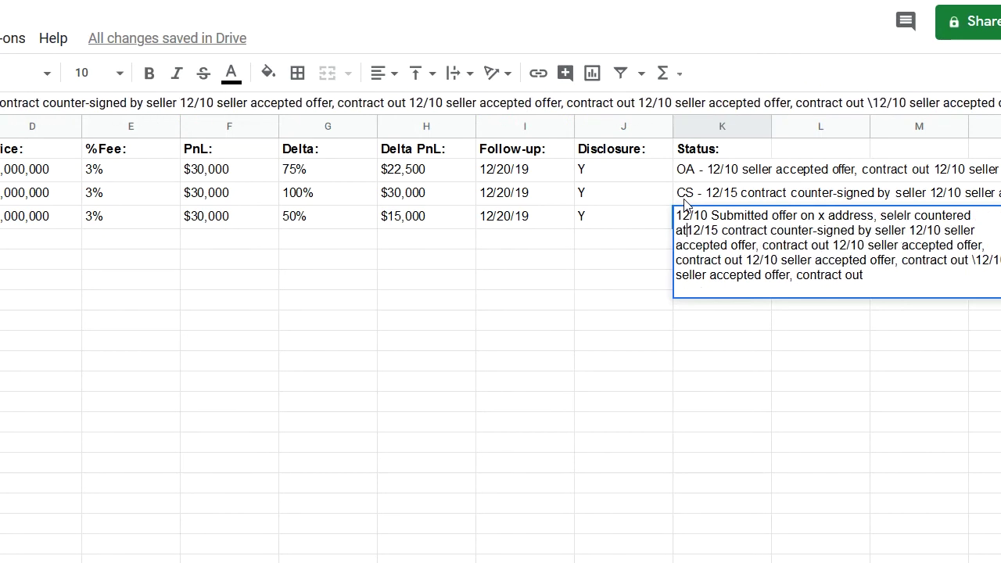
pyautogui.press('BackSpace')
pyautogui.write('t 1')
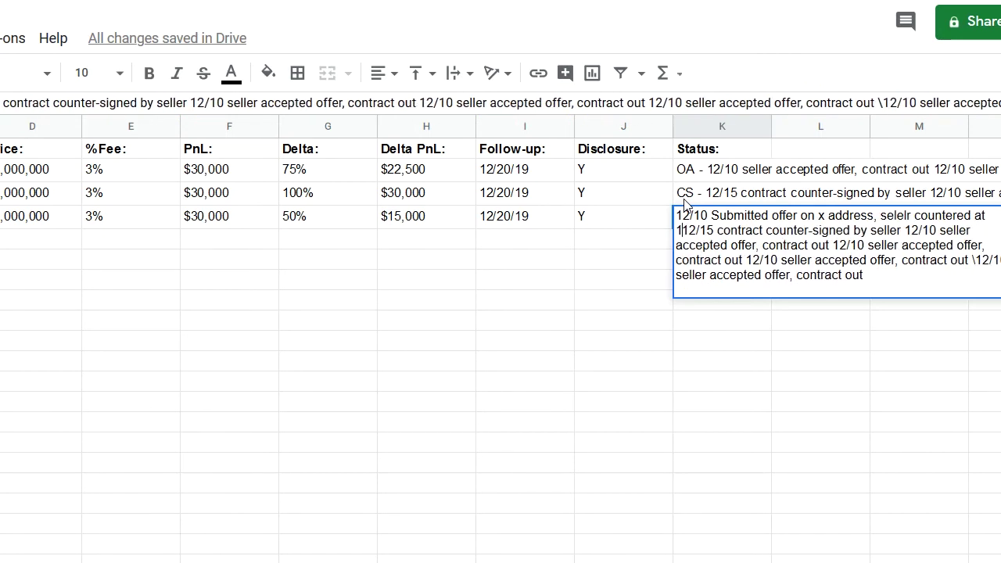
pyautogui.write(',2')
pyautogui.press('BackSpace')
pyautogui.press('BackSpace')
pyautogui.write('.5mm')
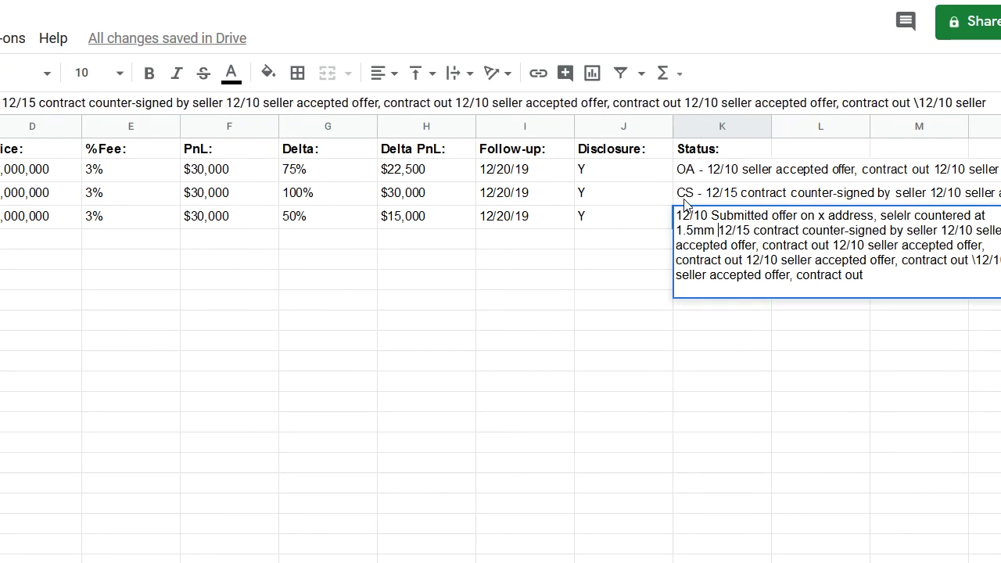
pyautogui.press('Return')
# - Add '12/15 Started looking at coops instead, 2.5mm 2 bed 2 bath' at the start of K4's note
pyautogui.press('Up')
pyautogui.press('Return')
pyautogui.press('Return')
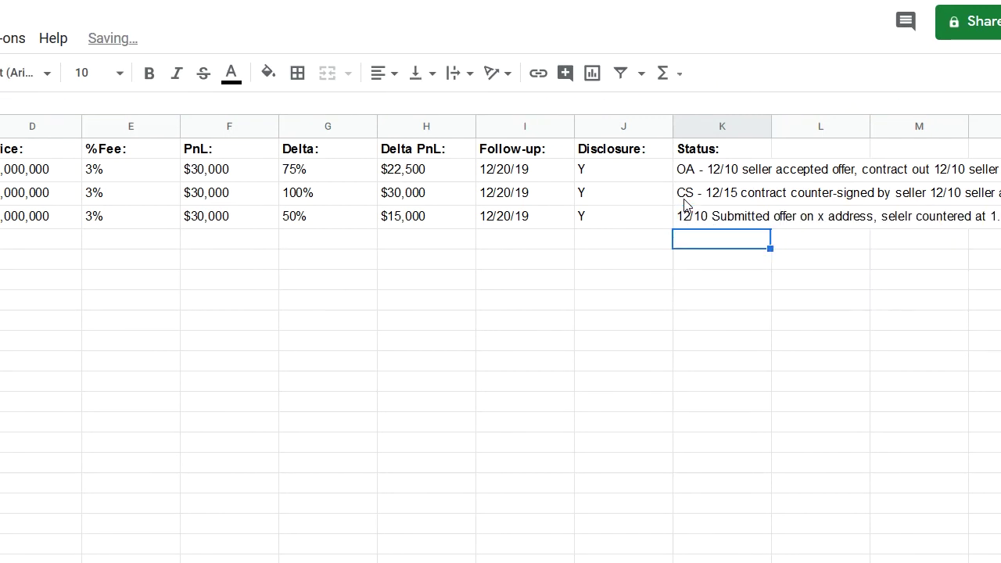
pyautogui.press('Up')
pyautogui.press('Return')
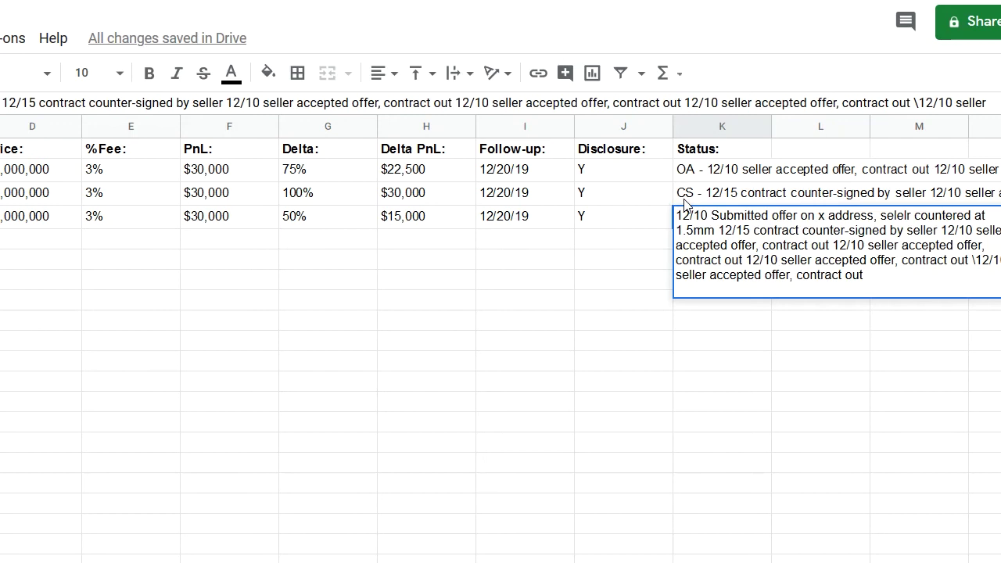
pyautogui.write('12/15')
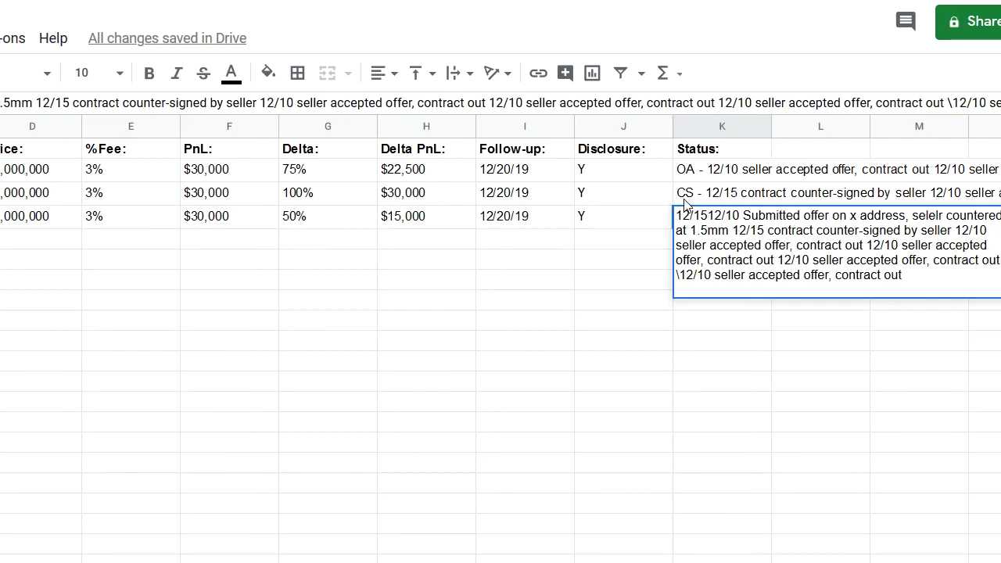
pyautogui.write(' Start')
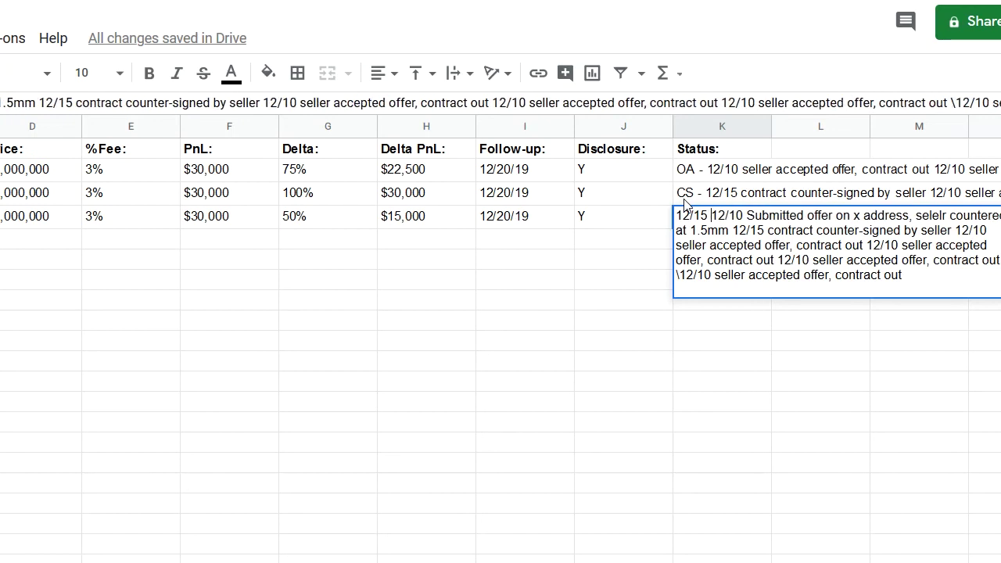
pyautogui.write('ed looking at coops ')
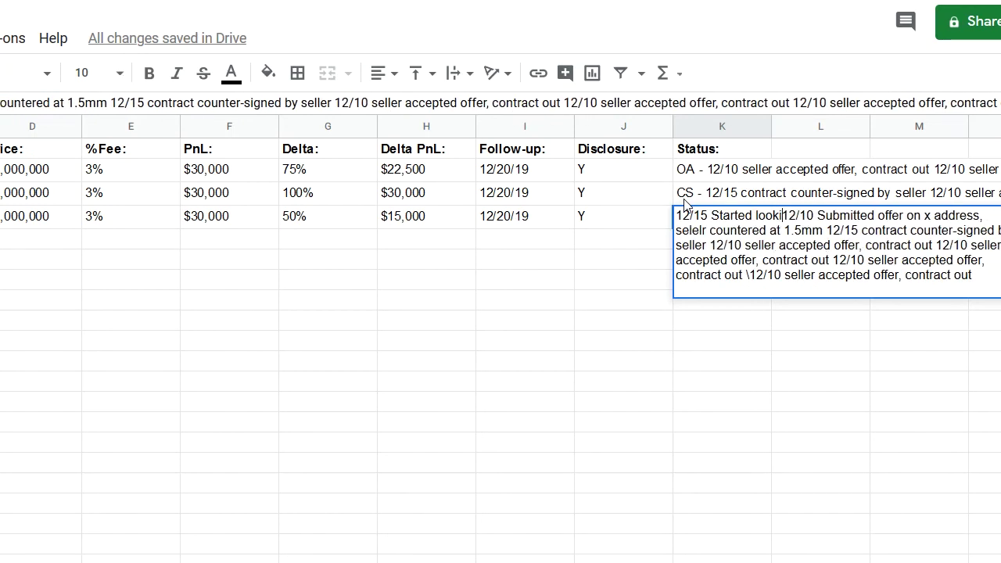
pyautogui.write('instead, 2.5mm')
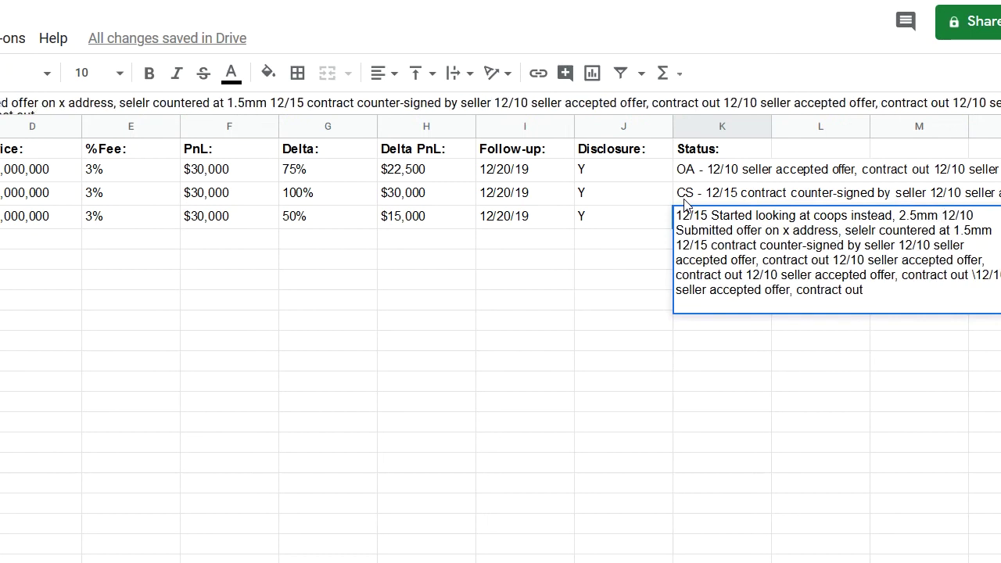
pyautogui.write(' 2 bed 2 bath')
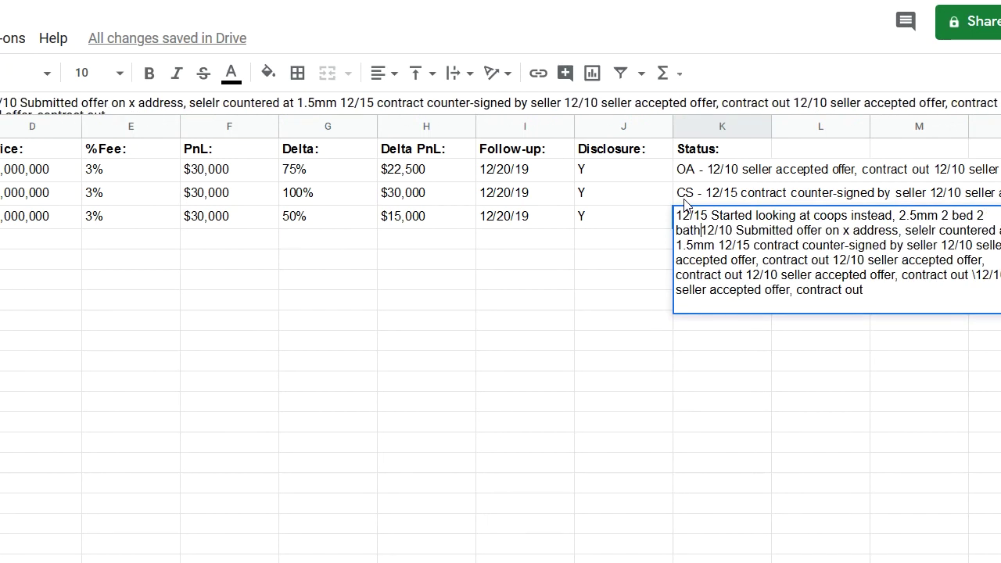
pyautogui.press('Return')
pyautogui.press('Up')
pyautogui.press('Return')
pyautogui.press('Return')
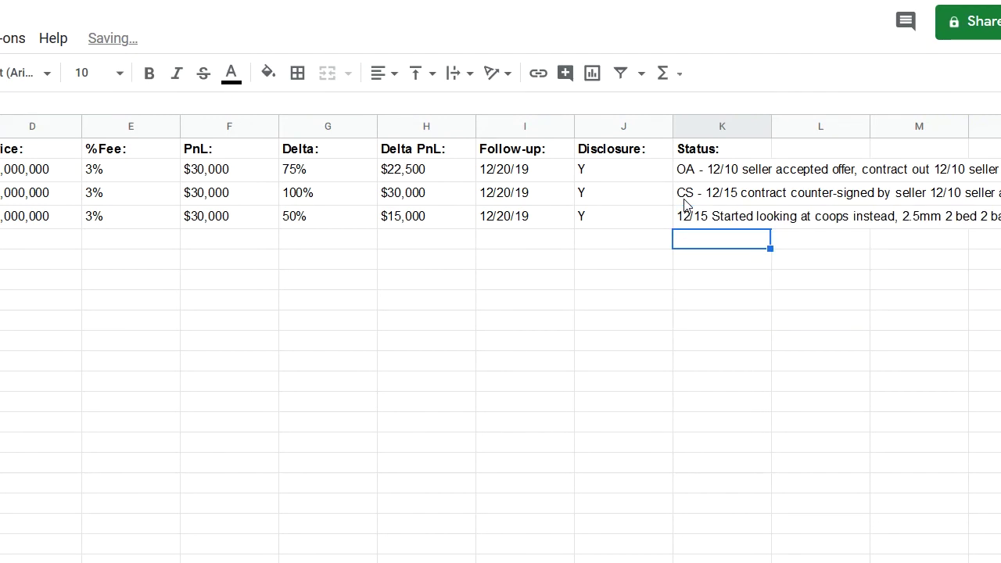
pyautogui.press('Up')
pyautogui.press('Return')
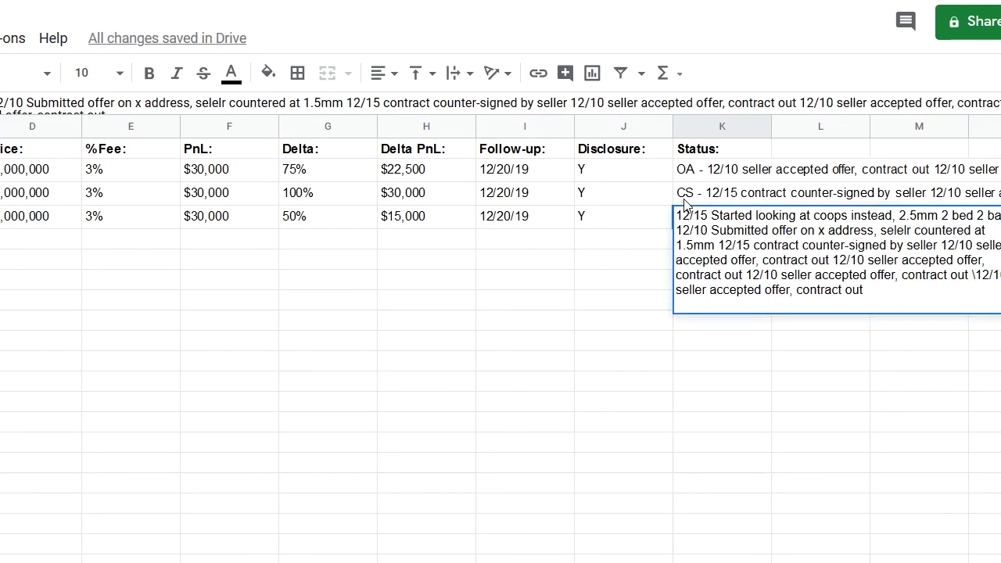
pyautogui.press('Return')
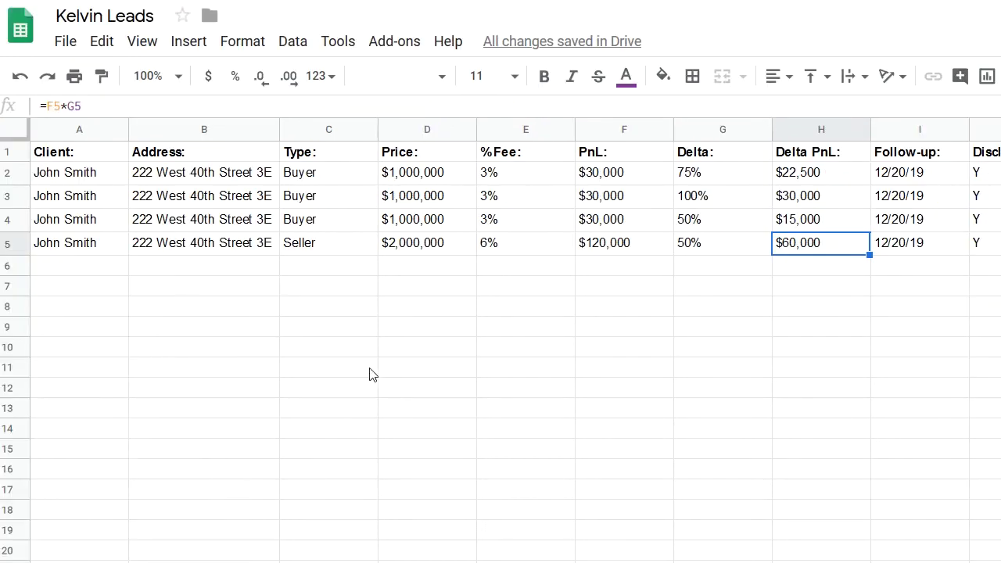
# - Go to the seller's row 5 and leave the B5 address unchanged
pyautogui.click(326, 360)
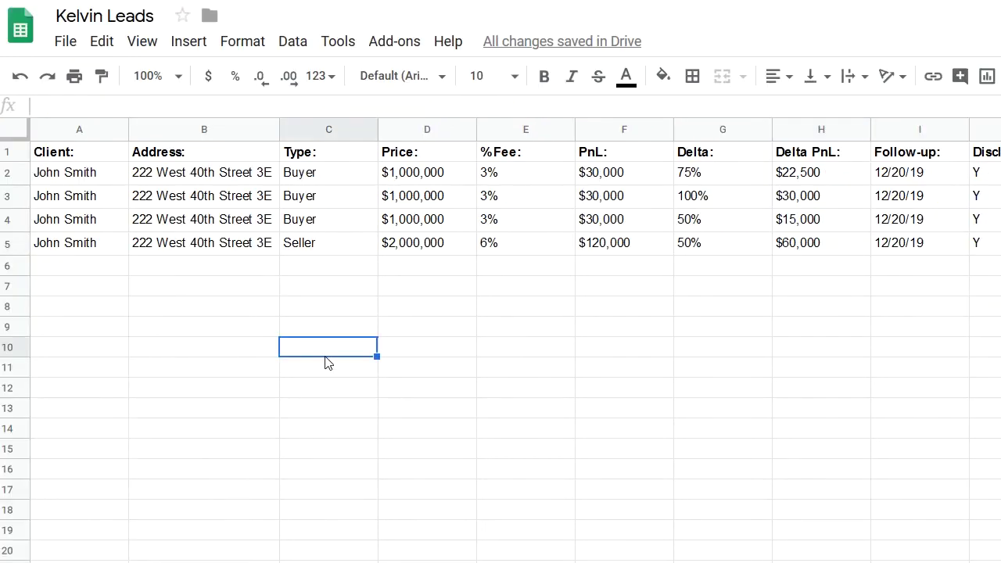
pyautogui.press('Up')
pyautogui.press('Up')
pyautogui.press('Up')
pyautogui.press('Up')
pyautogui.press('Up')
pyautogui.press('Left')
pyautogui.press('Left')
pyautogui.press('Right')
pyautogui.press('Return')
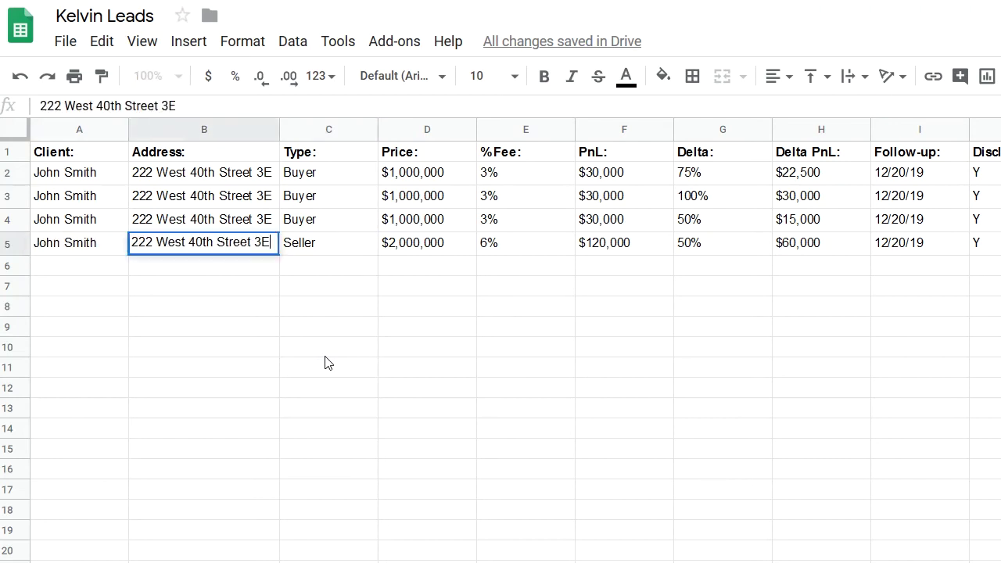
pyautogui.press('Escape')
pyautogui.press('Left')
pyautogui.press('Right')
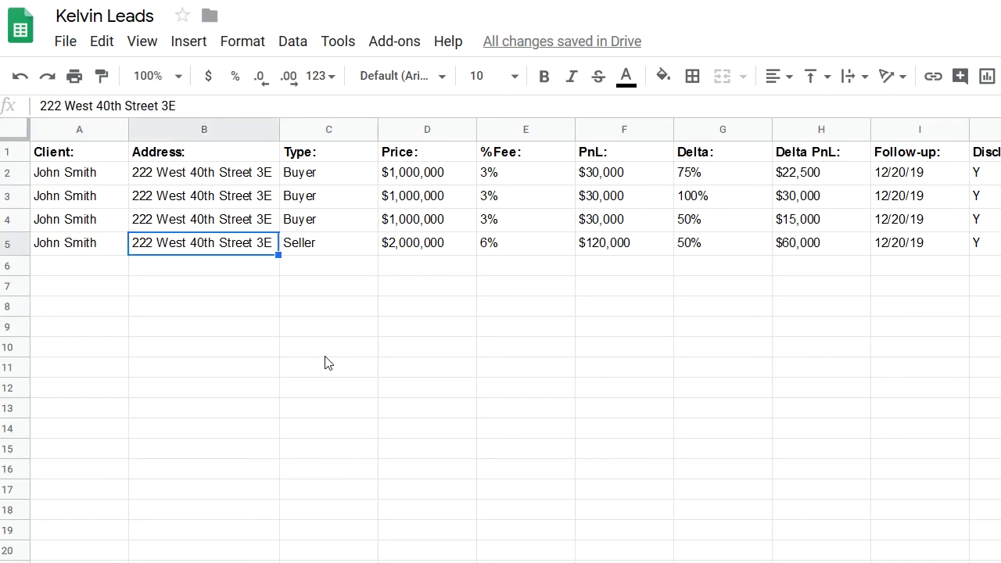
pyautogui.press('Right')
pyautogui.press('Right')
pyautogui.press('Right')
pyautogui.press('Left')
pyautogui.press('Return')
# - Check row 5: $2,000,000 price, fee, $60,000 Delta PnL, 12/20/19 follow-up and Y disclosure
pyautogui.press('Escape')
pyautogui.press('Return')
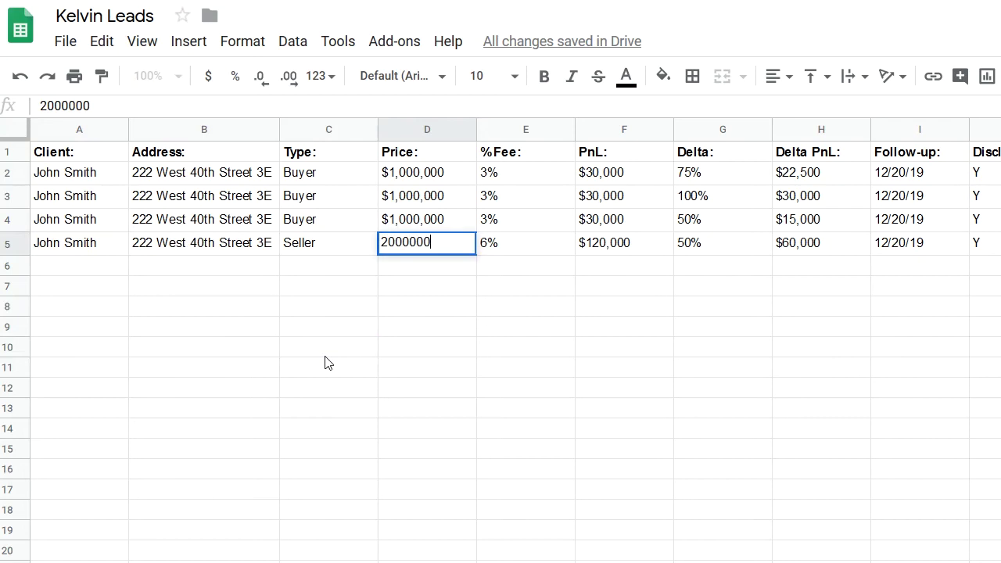
pyautogui.press('Tab')
pyautogui.press('Tab')
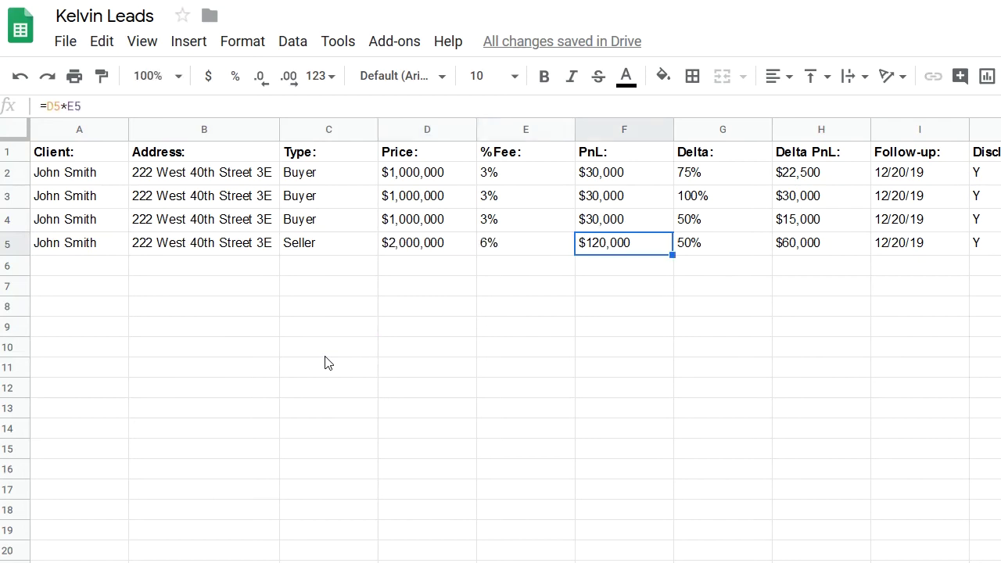
pyautogui.press('Return')
pyautogui.press('Escape')
pyautogui.press('Right')
pyautogui.press('Right')
pyautogui.press('Return')
pyautogui.press('Tab')
pyautogui.press('Return')
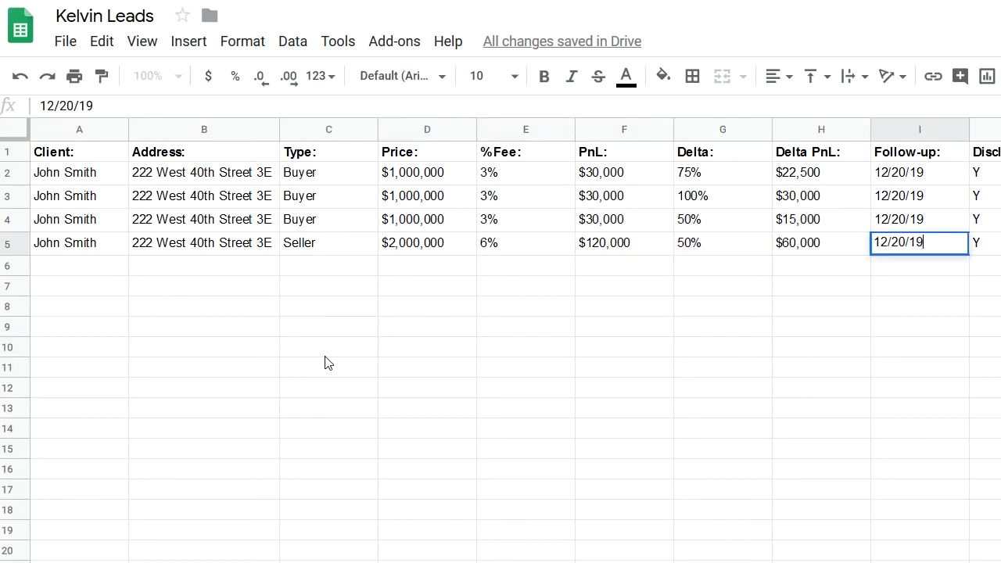
pyautogui.press('Escape')
pyautogui.press('Right')
pyautogui.press('Return')
pyautogui.press('Escape')
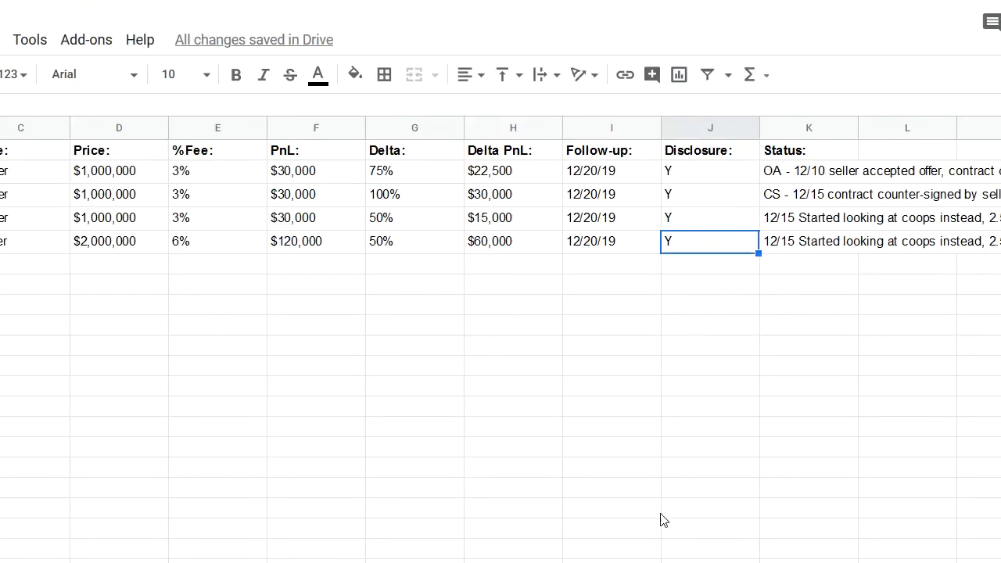
# - Confirm the seller's 50% Delta in G5 is unchanged, then move to the Status cell K5
pyautogui.click(780, 249)
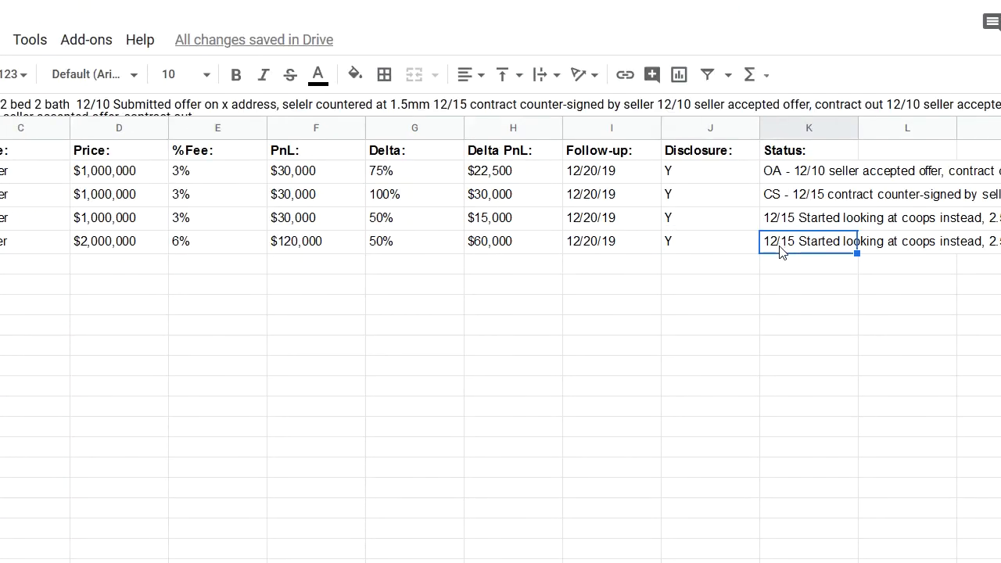
pyautogui.press('Left')
pyautogui.press('Left')
pyautogui.press('Left')
pyautogui.press('Return')
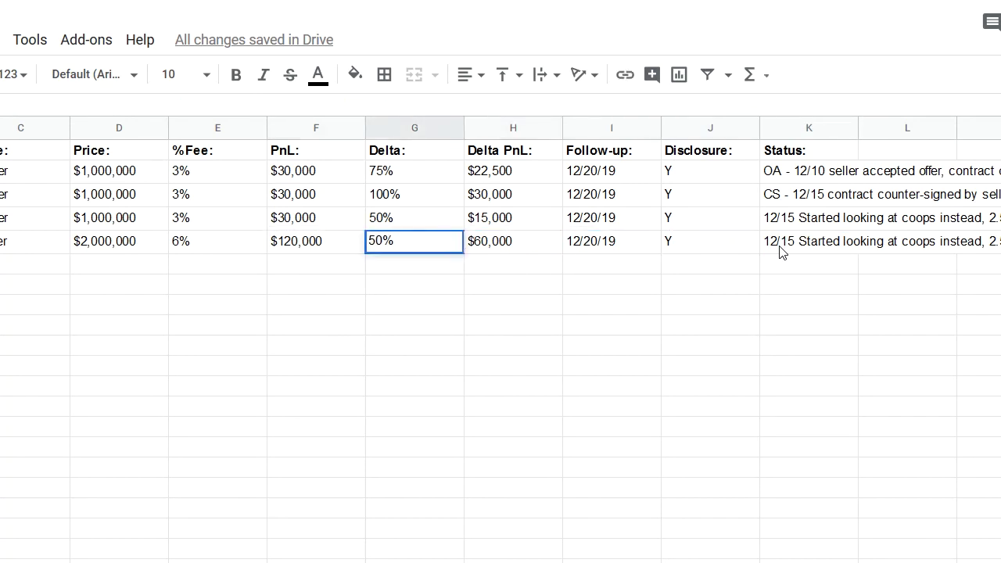
pyautogui.press('Return')
pyautogui.press('Up')
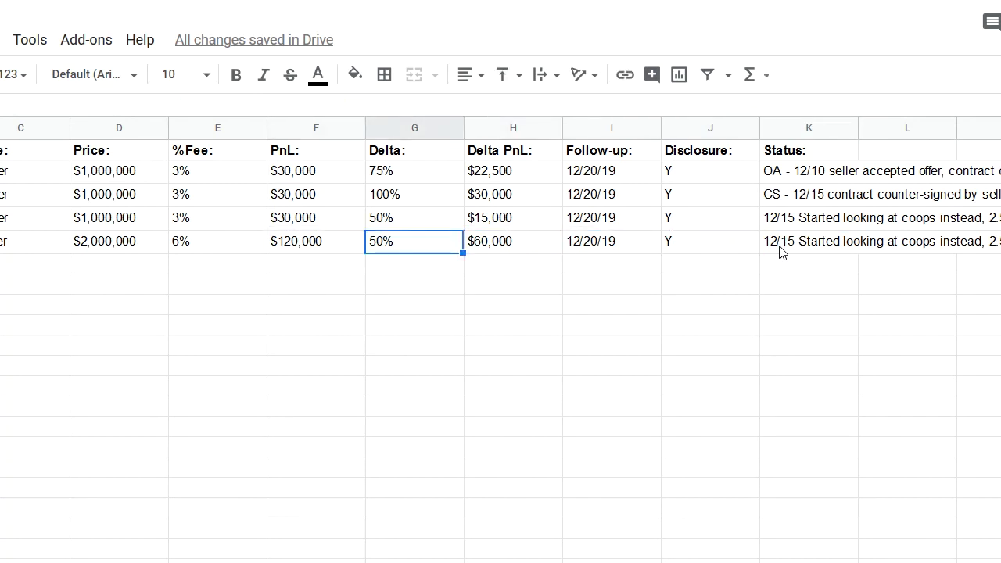
pyautogui.press('Right')
pyautogui.press('Right')
pyautogui.press('Right')
pyautogui.press('Right')
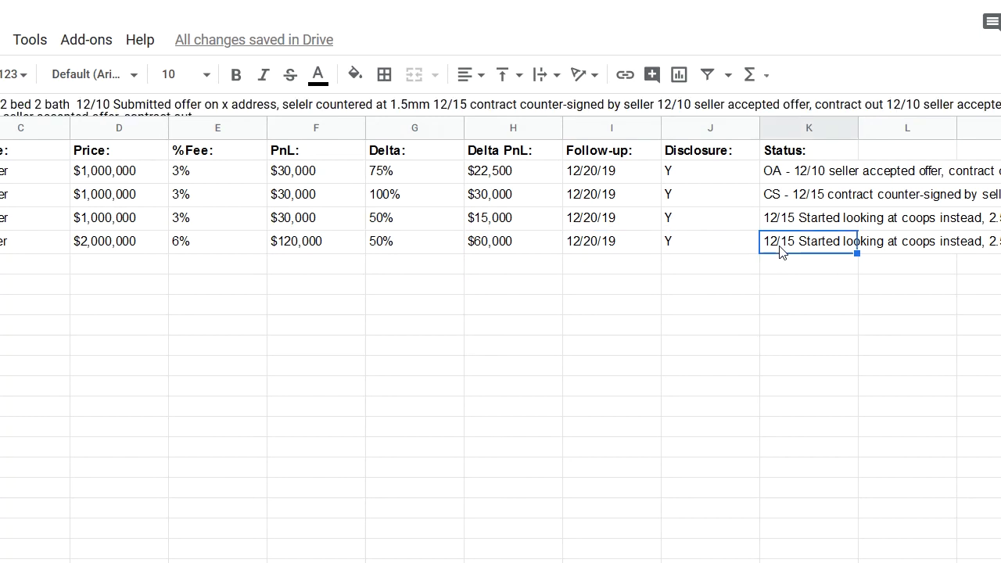
pyautogui.press('Right')
pyautogui.press('Left')
# - Type '12/20 had a great turnout for OH, 20 people showed up, expect offer on Mon' into K5
pyautogui.press('Return')
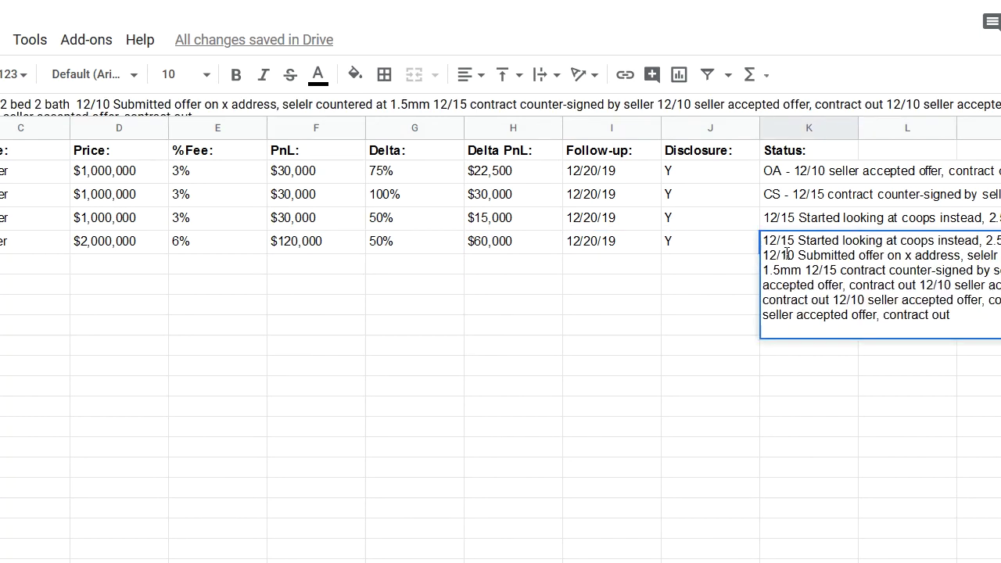
pyautogui.write('12/2')
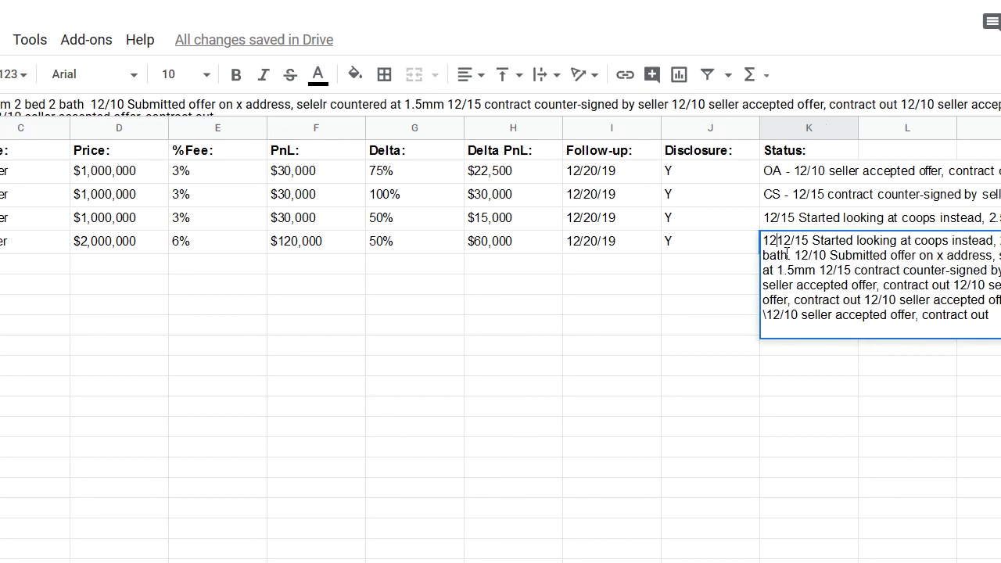
pyautogui.write('0 had a ')
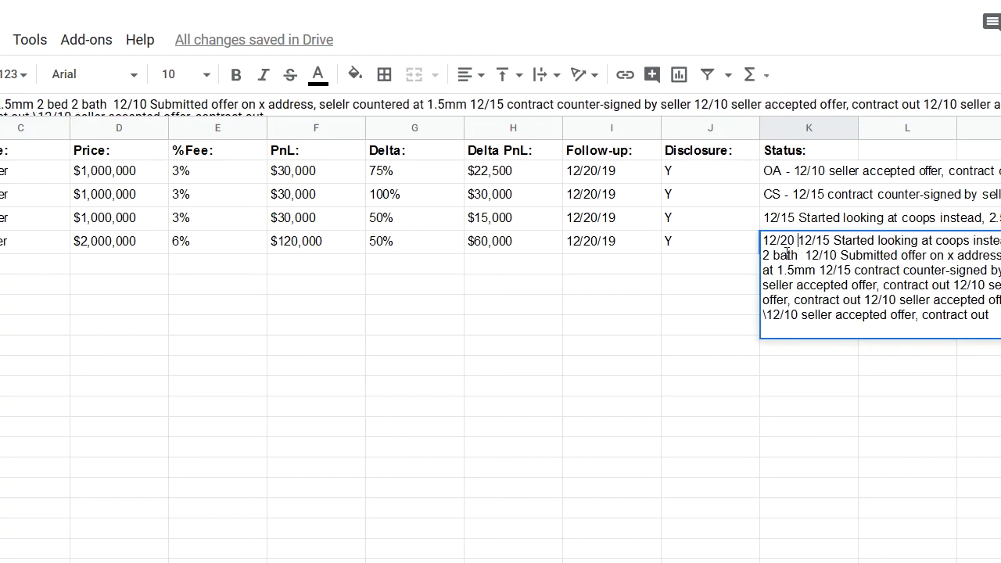
pyautogui.write('great turnout for ')
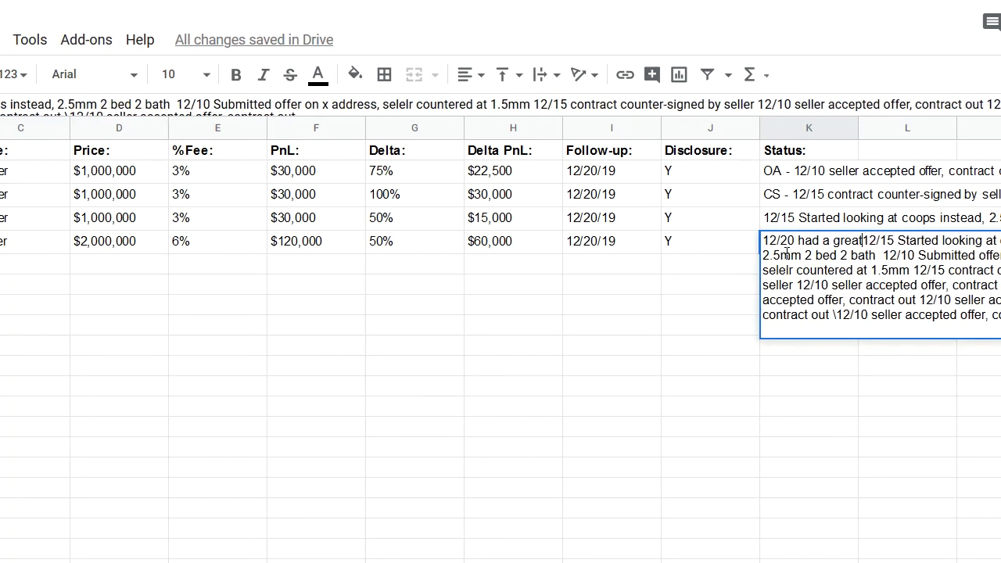
pyautogui.write('OH, 20 p')
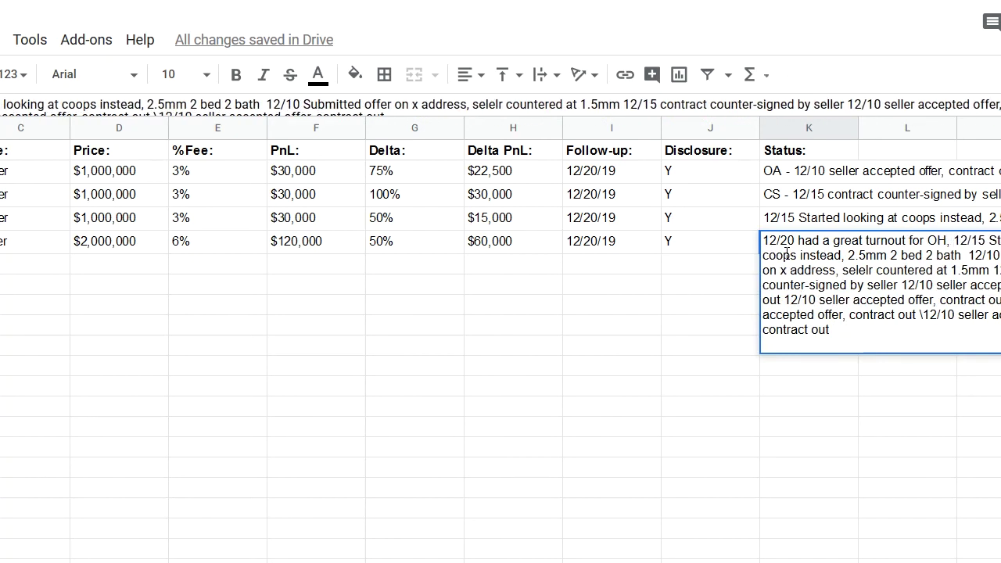
pyautogui.write('eople showed up')
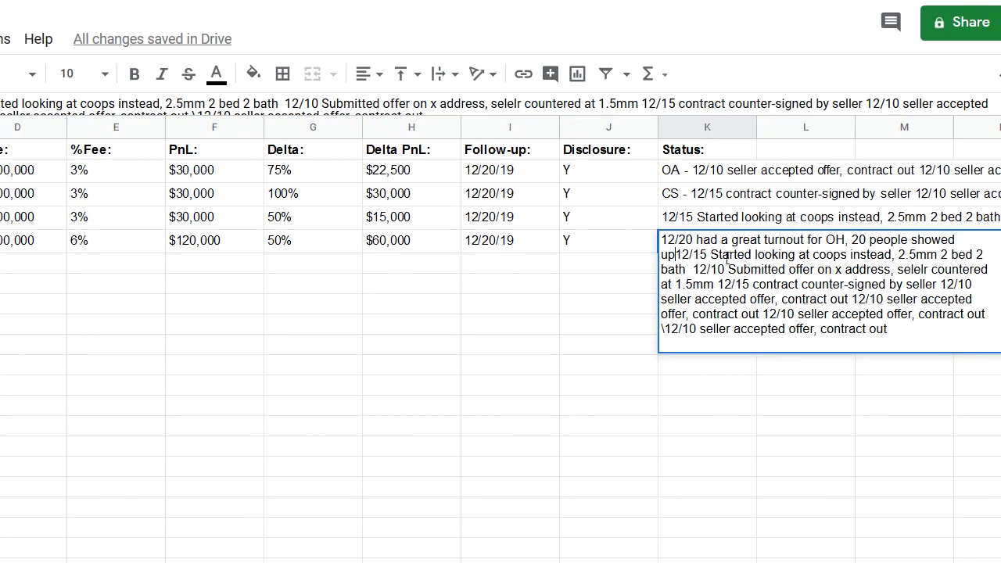
pyautogui.write(', expect offer on ')
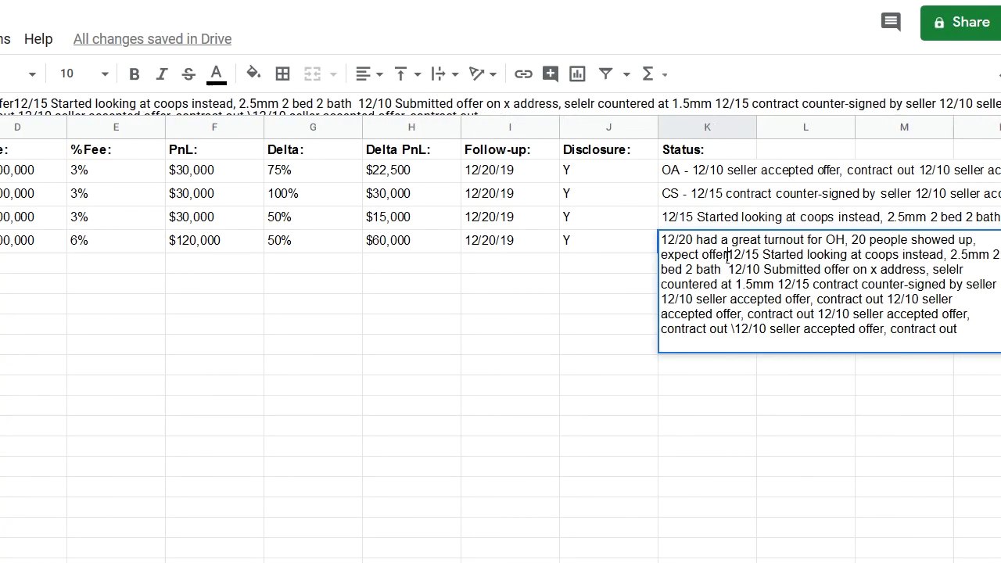
pyautogui.write('Mon')
pyautogui.press('Return')
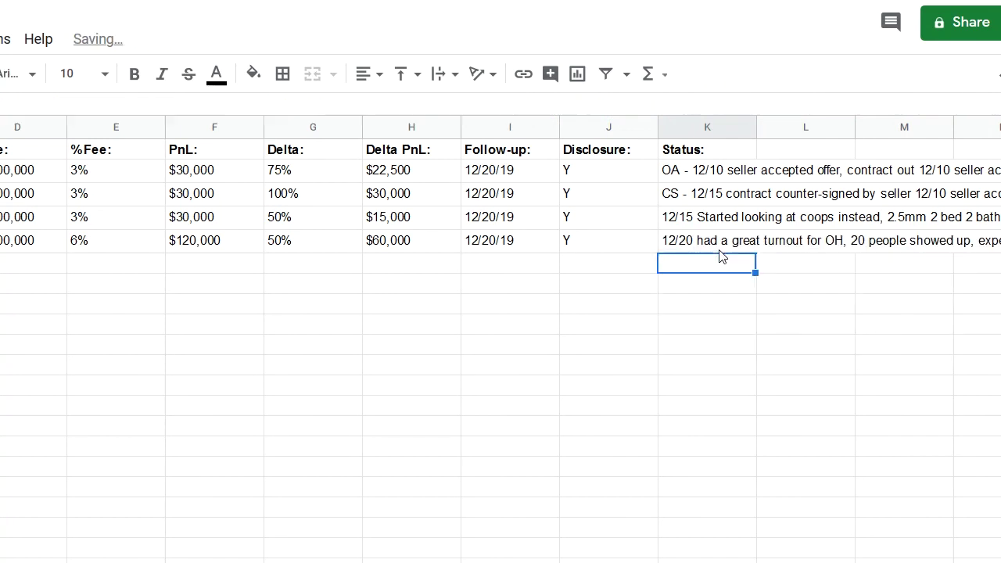
pyautogui.click(721, 251)
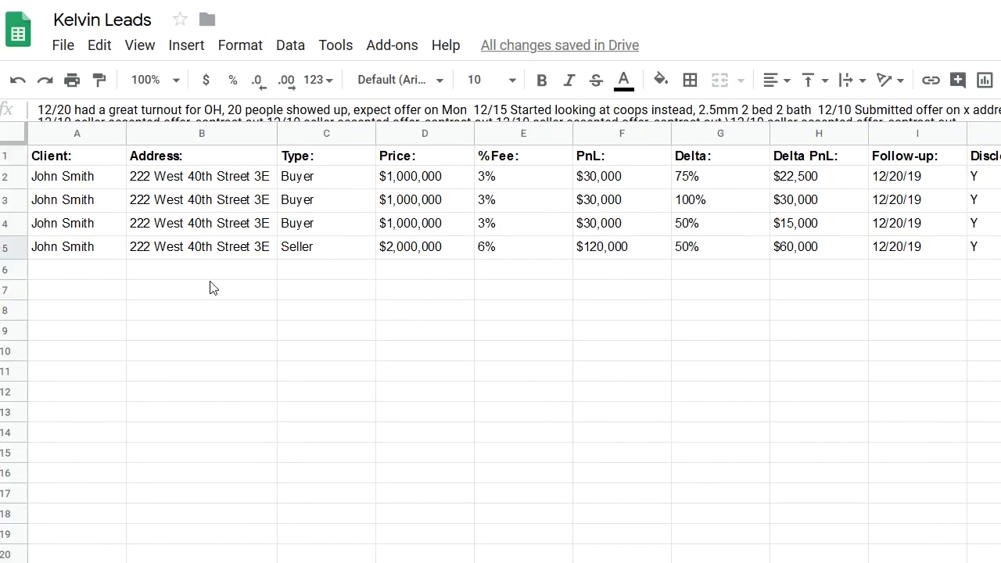
pyautogui.click(175, 255)
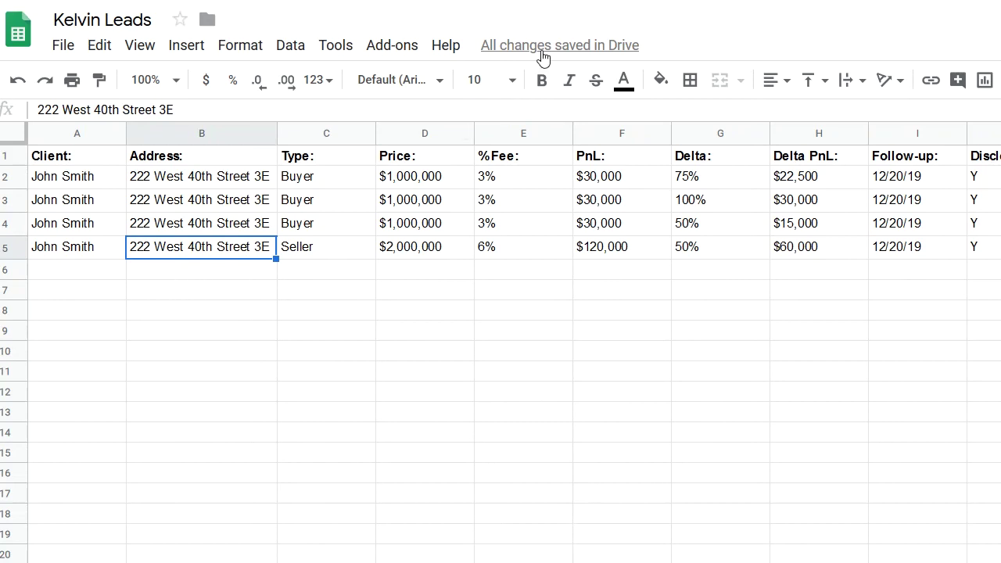
pyautogui.moveTo(503, 54)
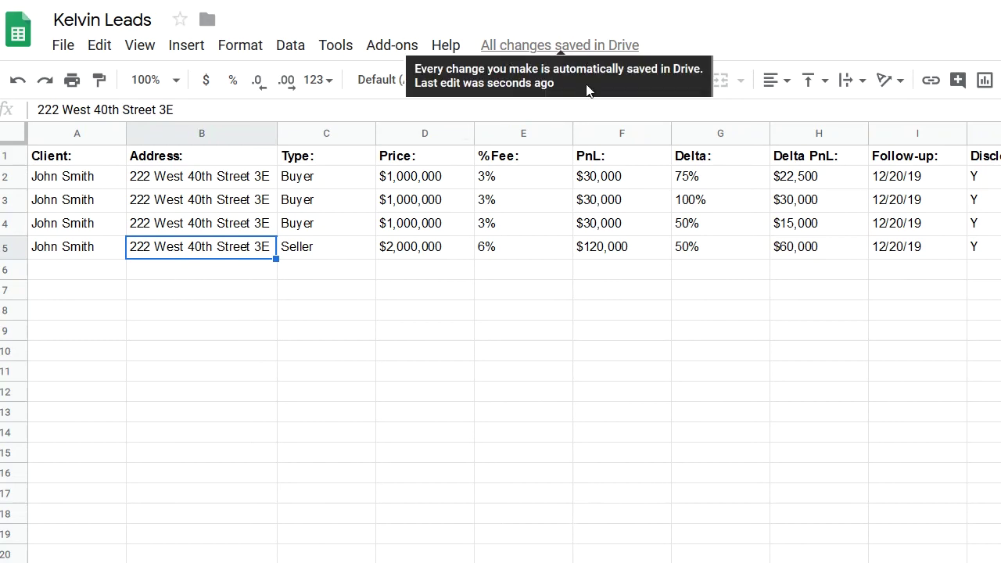
pyautogui.click(341, 324)
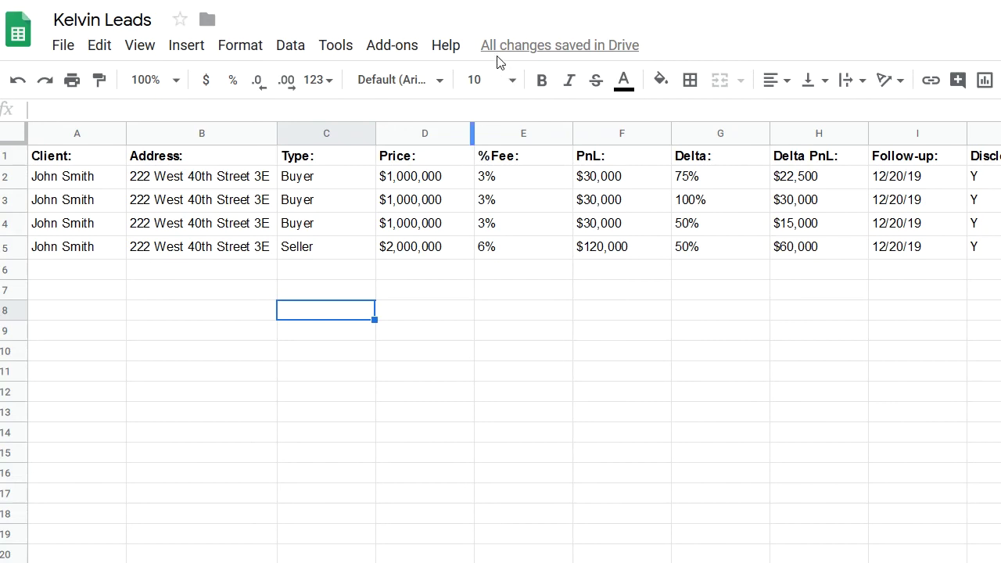
pyautogui.moveTo(503, 59)
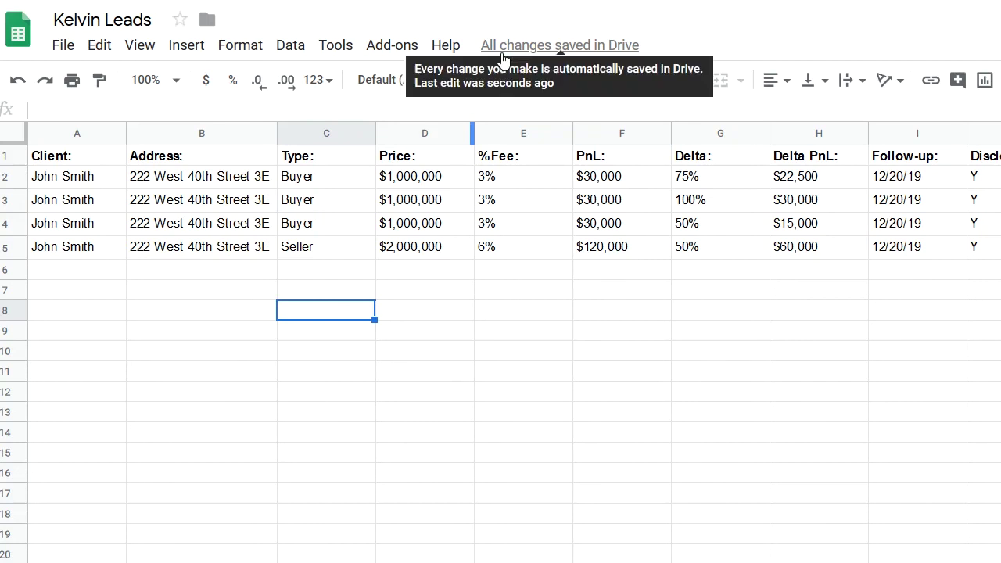
pyautogui.click(98, 30)
pyautogui.click(118, 273)
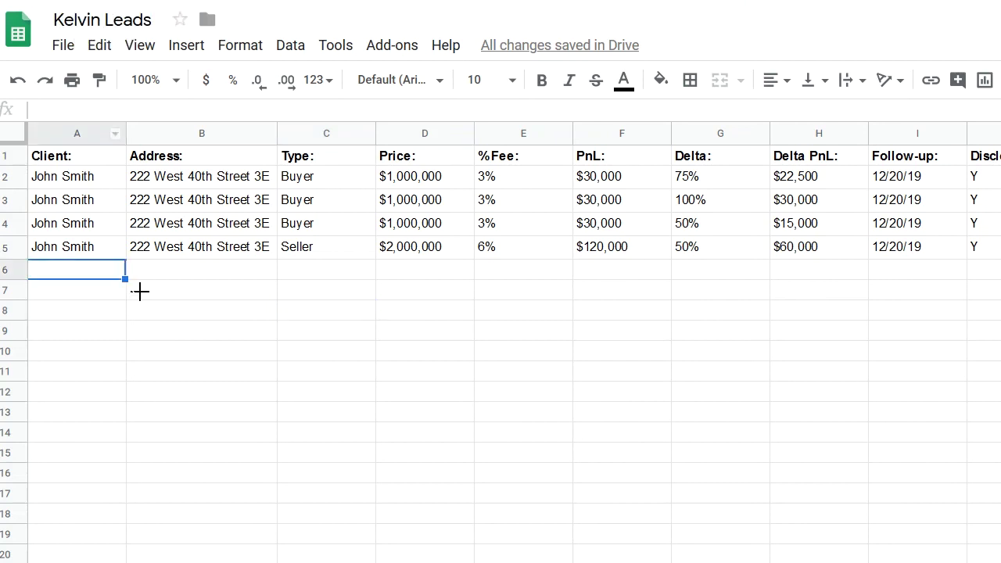
pyautogui.click(140, 231)
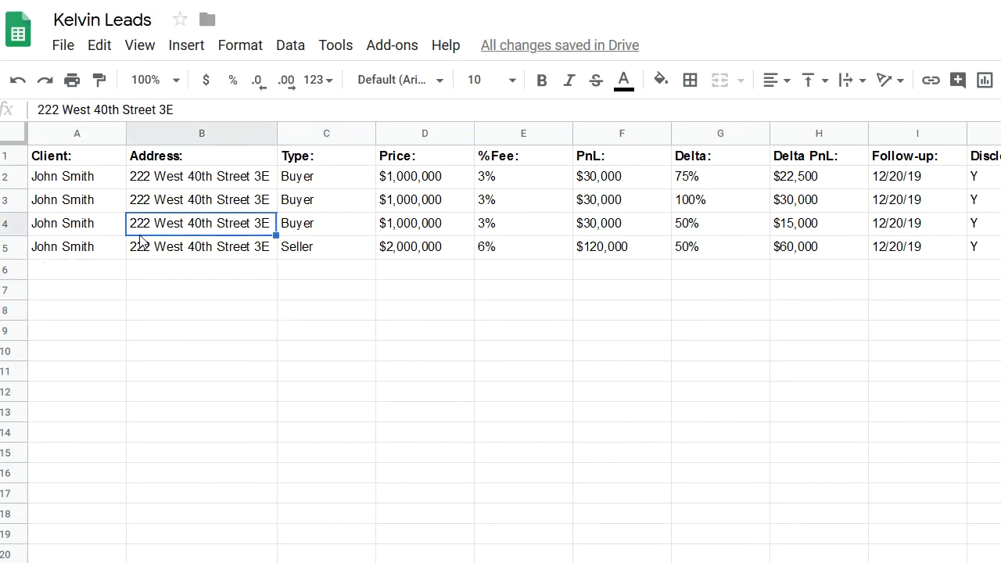